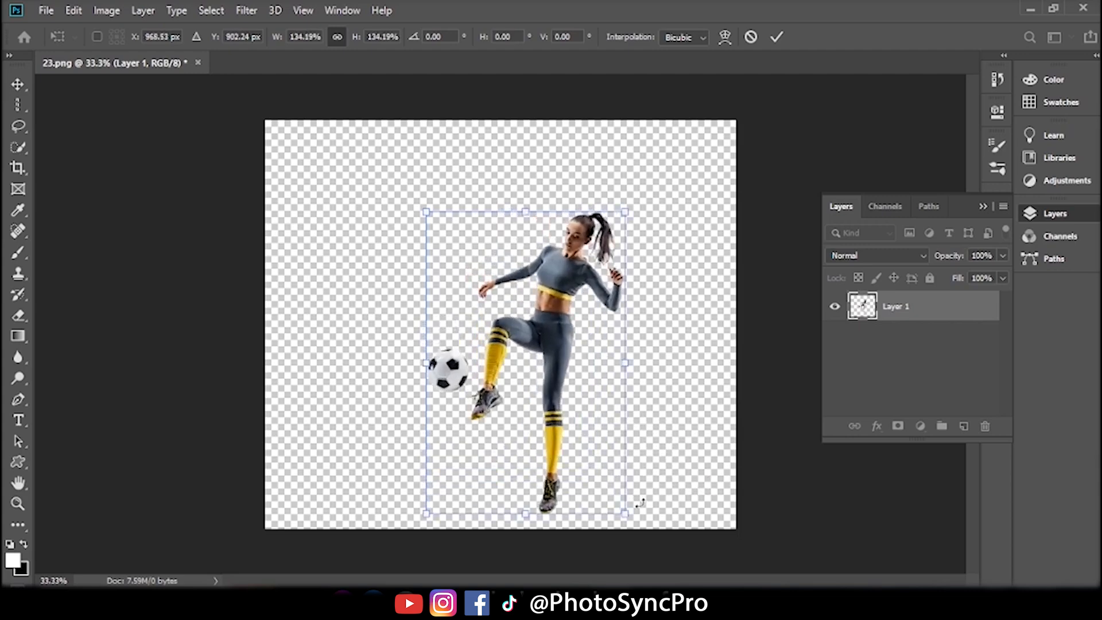
Step: Enlarge the soccer player layer to about 149% and position her with the ball near the centre of the canvas
drag(552, 372, 526, 333)
drag(601, 476, 623, 509)
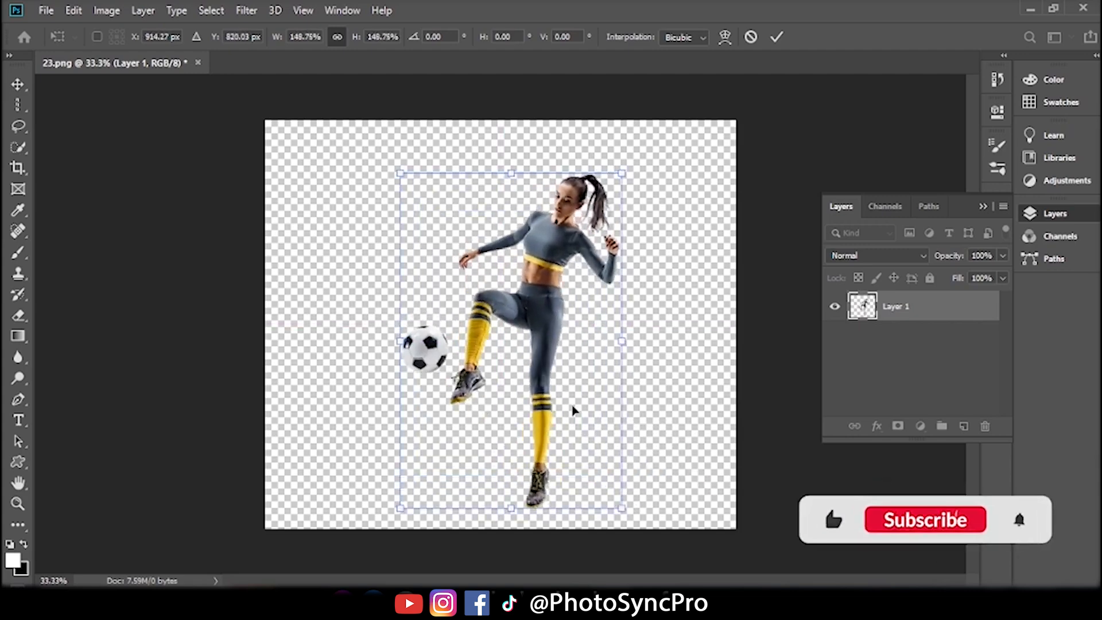
drag(540, 363, 530, 348)
click(779, 165)
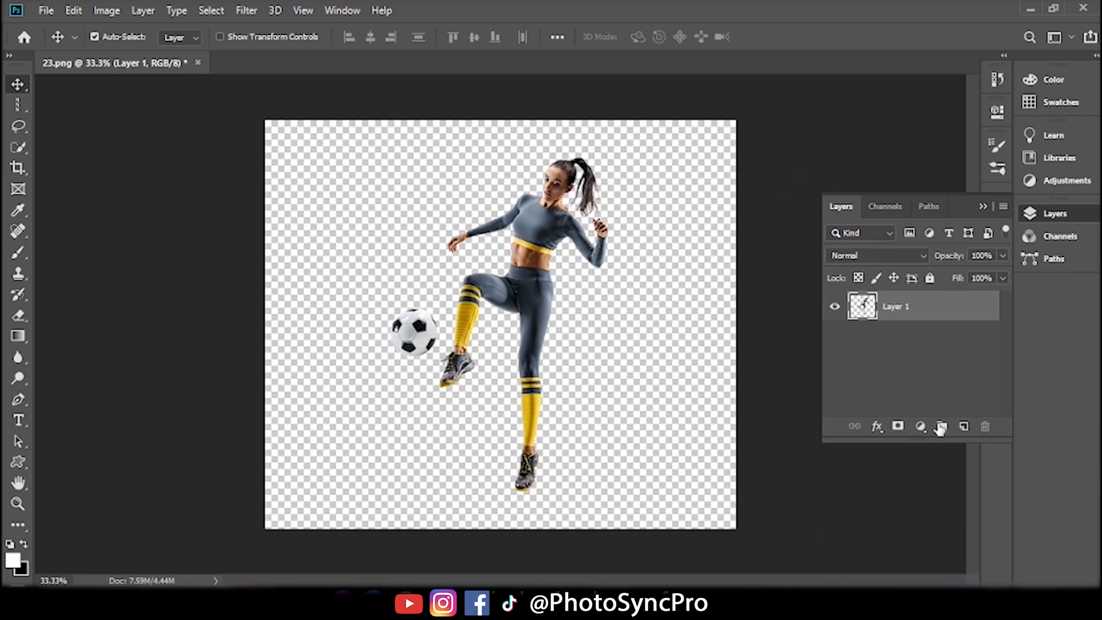
Step: Add a new layer beneath the player and fill it with light gray using the Color contents option at 100% opacity
click(964, 427)
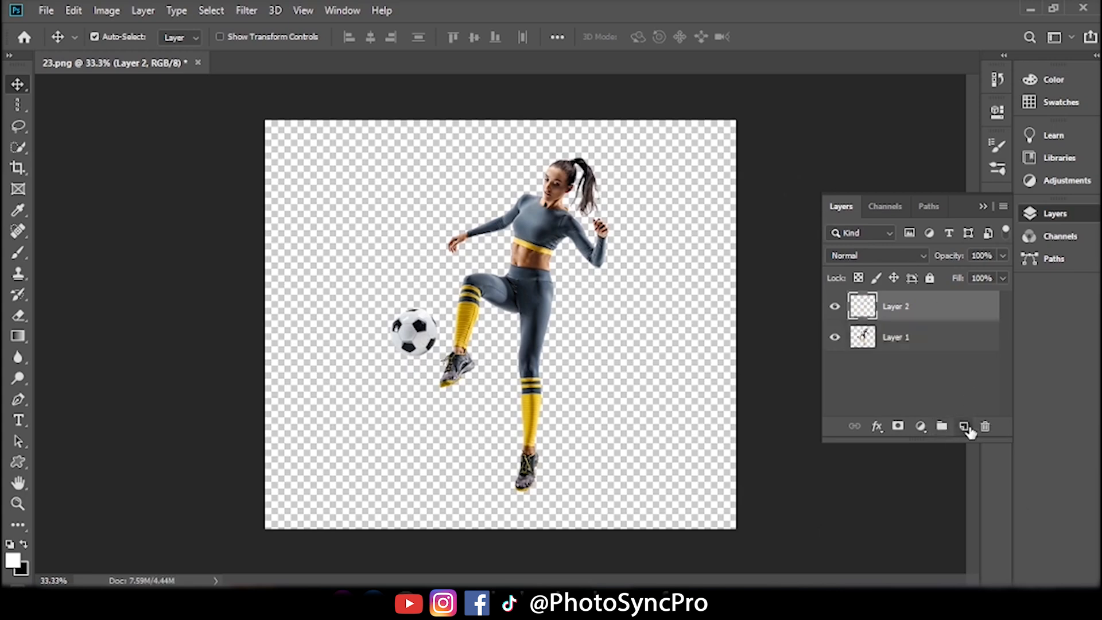
drag(939, 312, 939, 374)
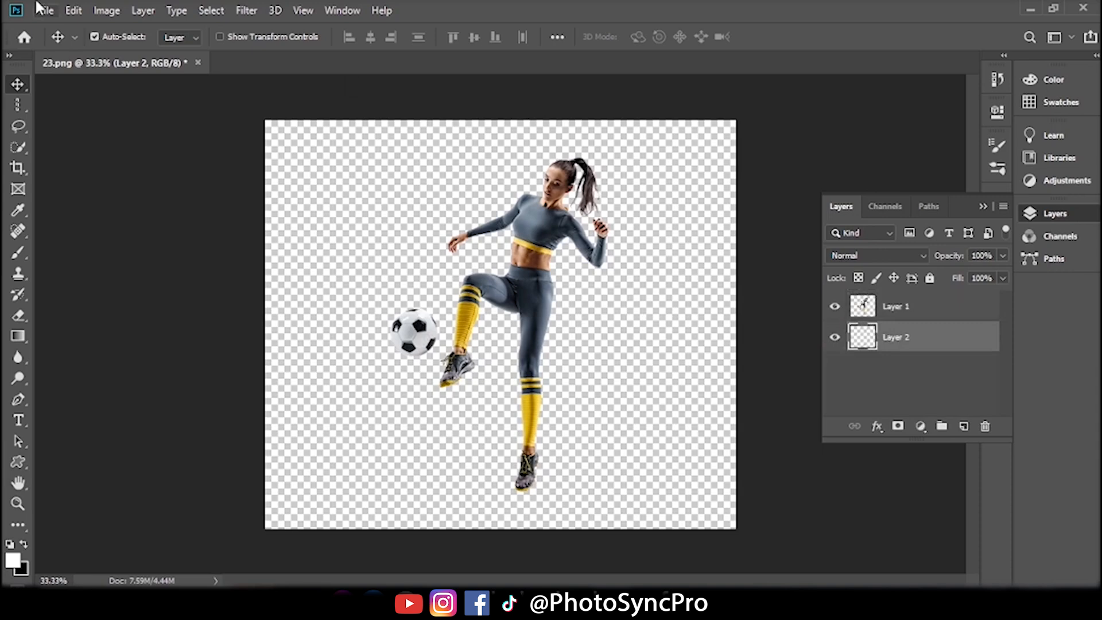
click(73, 10)
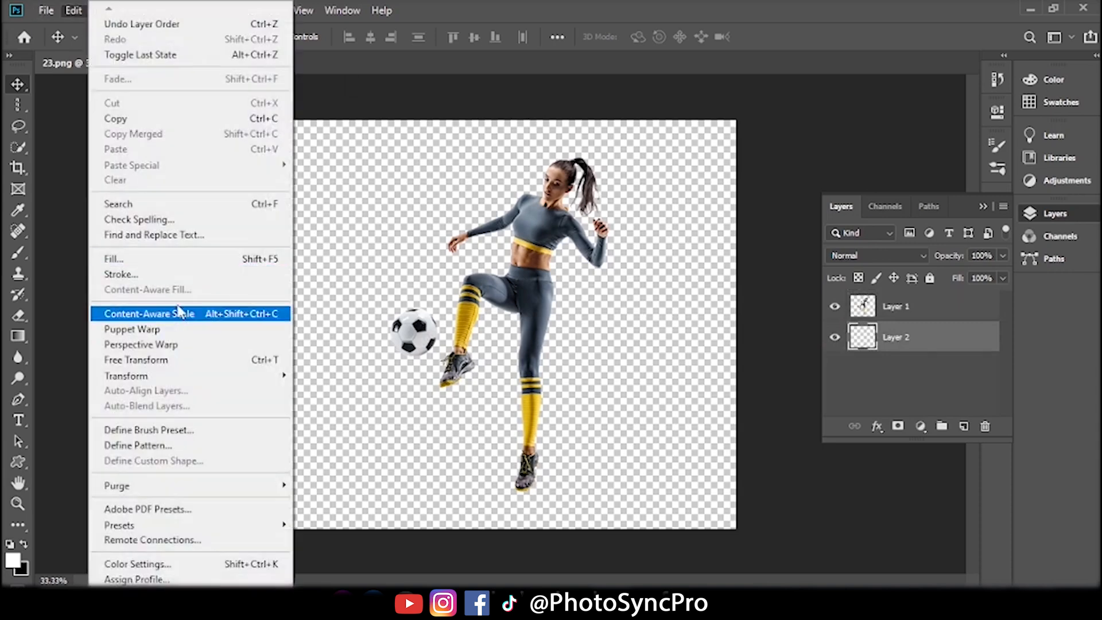
click(170, 259)
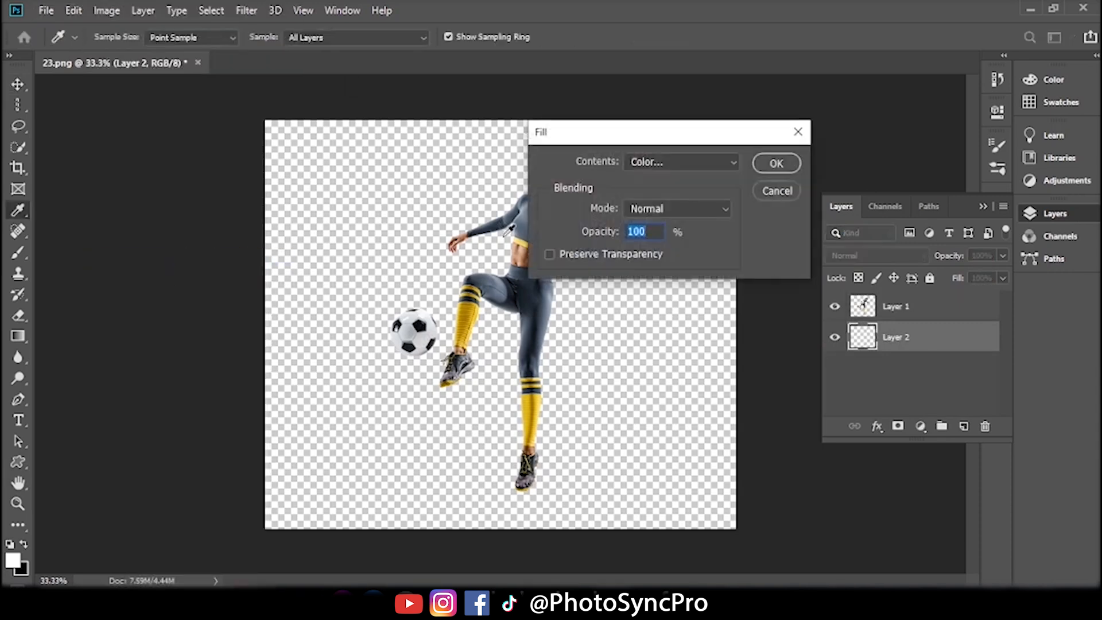
click(717, 163)
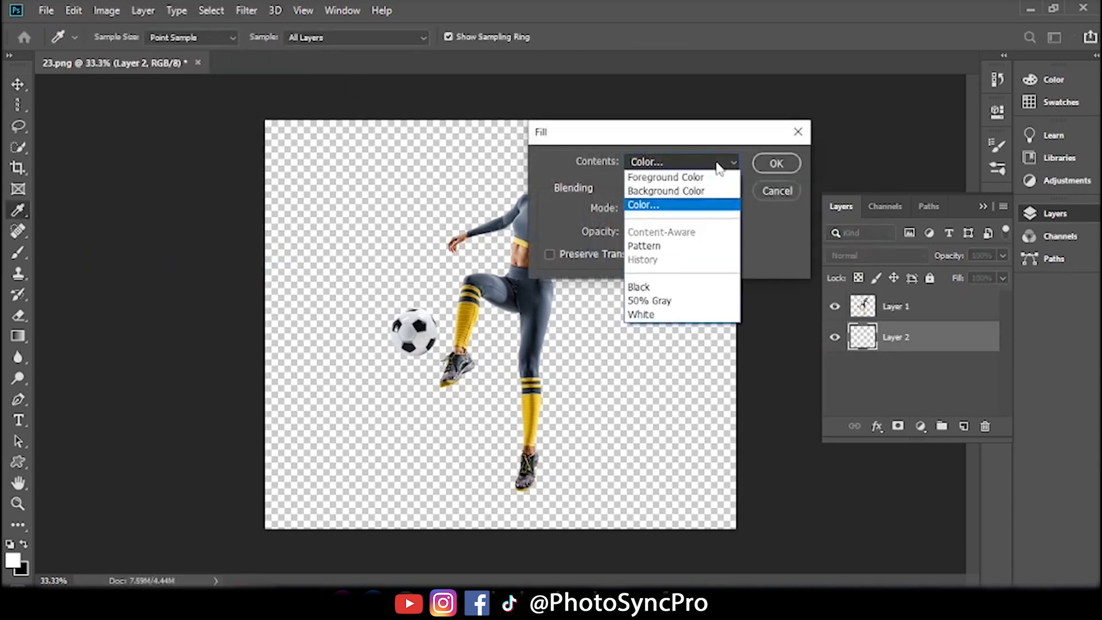
click(674, 206)
drag(663, 156, 661, 161)
click(1062, 114)
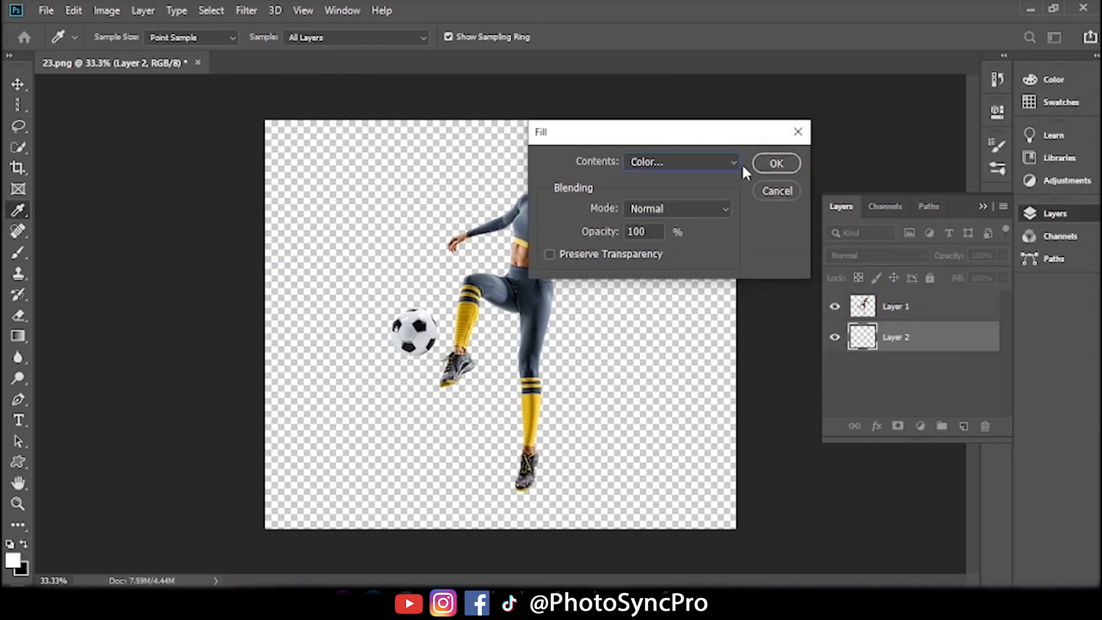
click(775, 163)
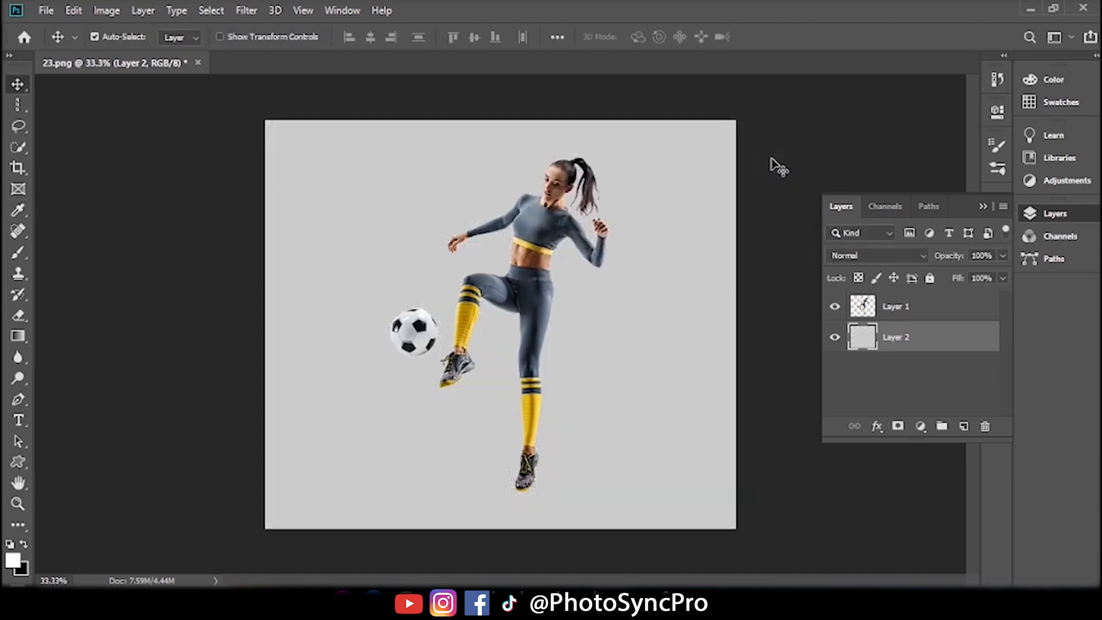
Step: Copy a very thin vertical strip of Layer 1, from the player's shoulder to below her foot, to a new layer and hide Layer 1
click(910, 310)
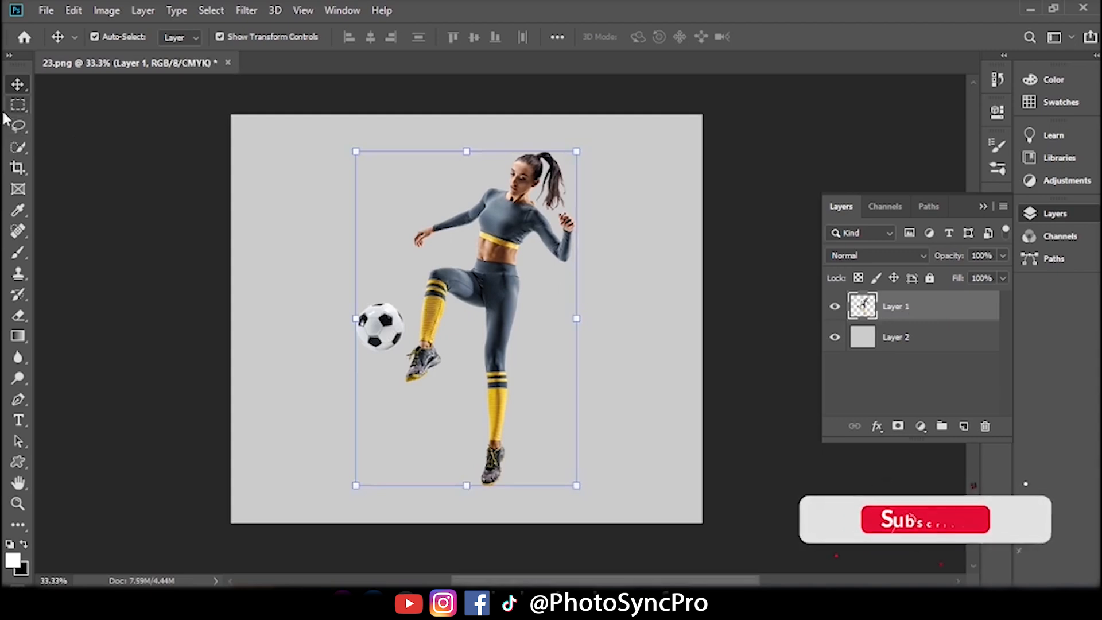
click(16, 105)
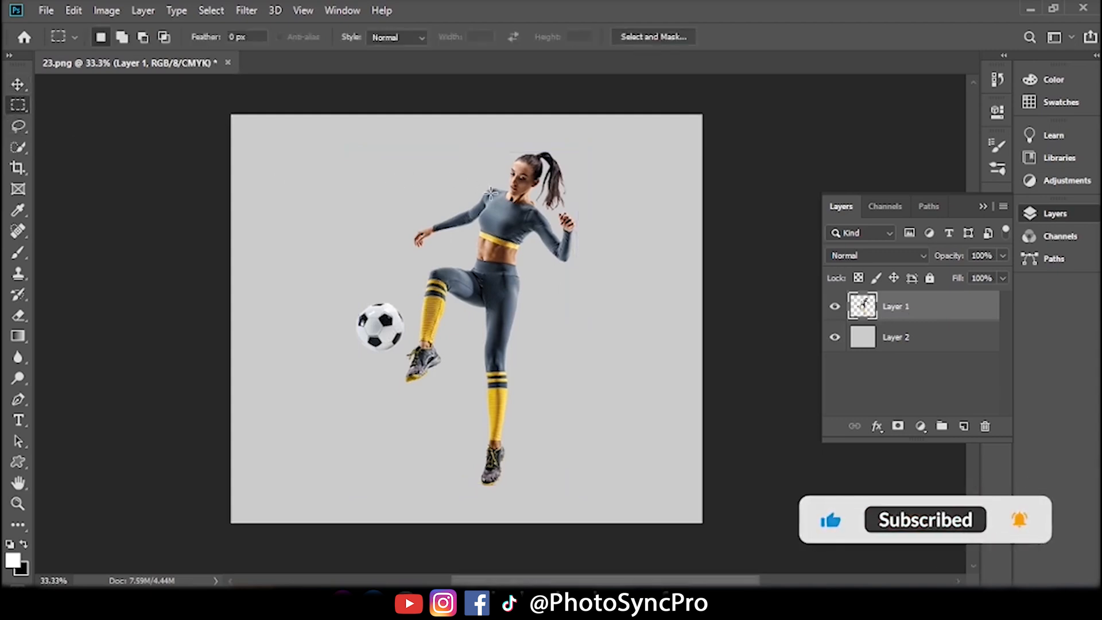
drag(495, 192, 497, 509)
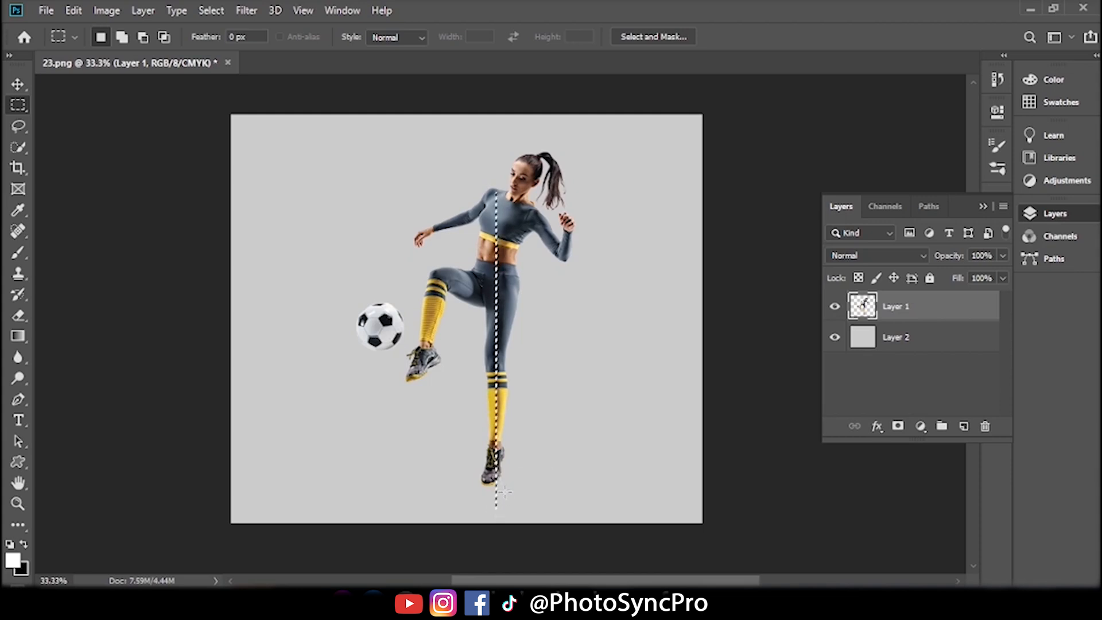
key(ctrl+j)
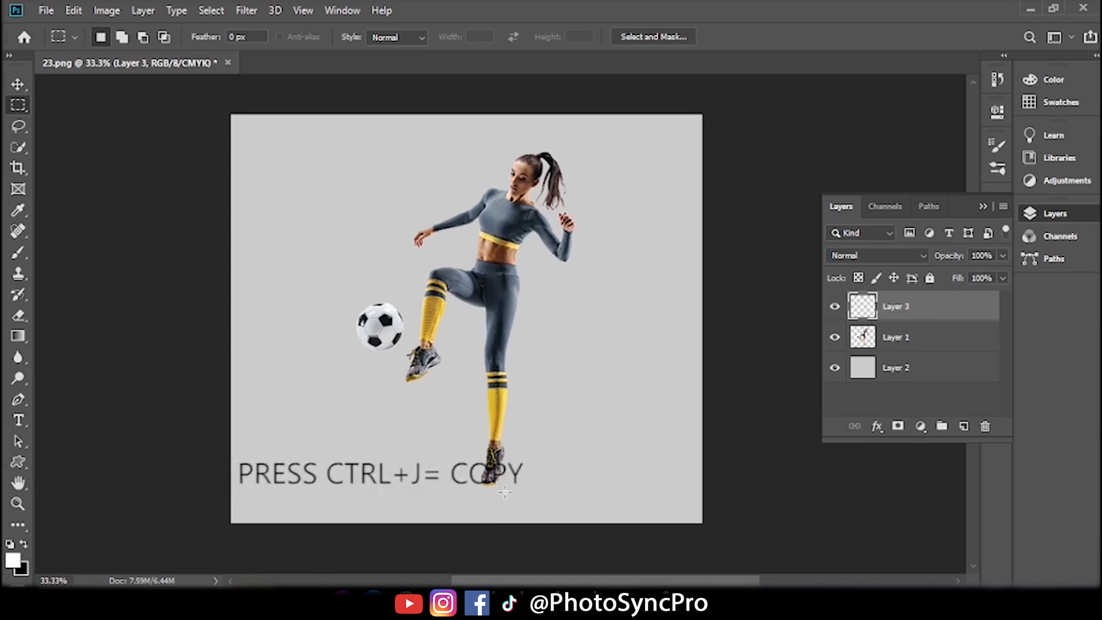
click(827, 338)
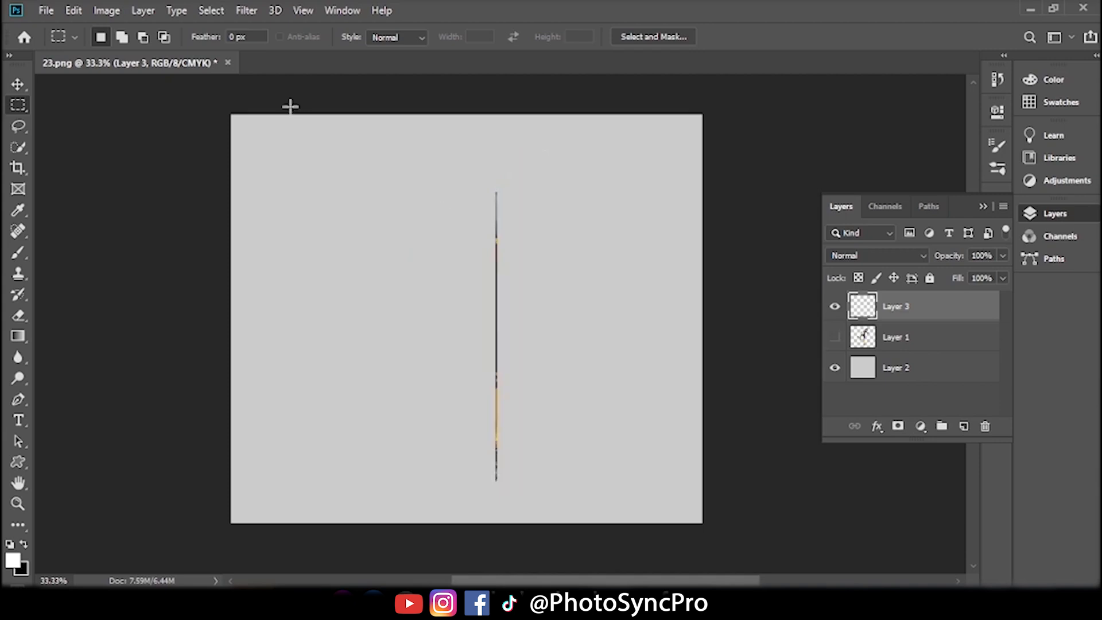
Step: Stretch the copied strip horizontally to about 7.5 in wide, covering the canvas width, and move it up to the canvas's top edge
click(26, 79)
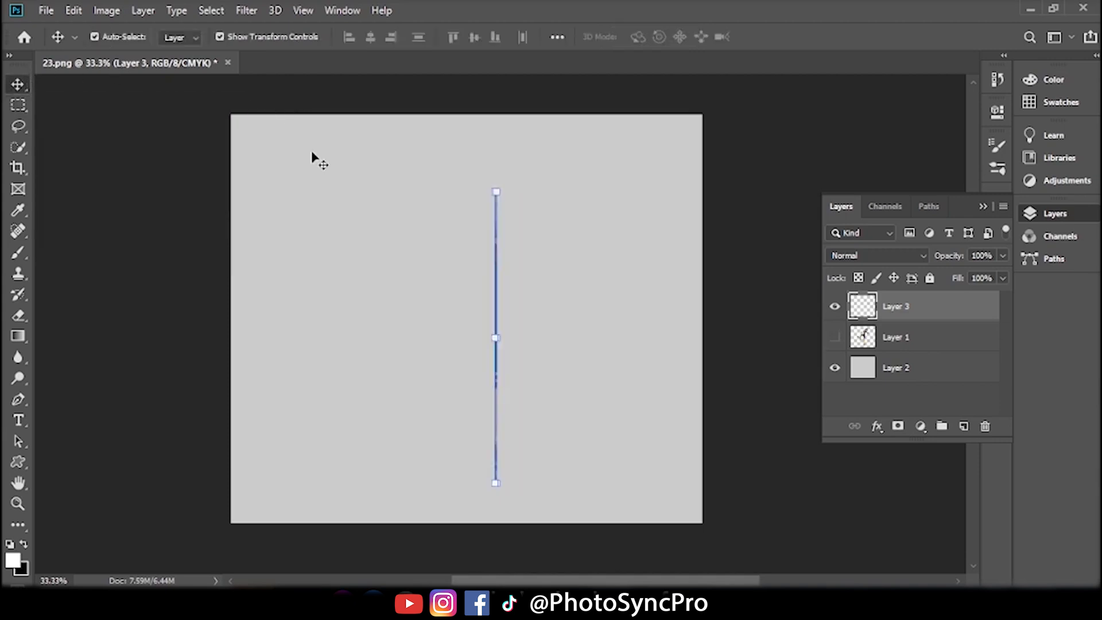
key(ctrl)
key(ctrl+t)
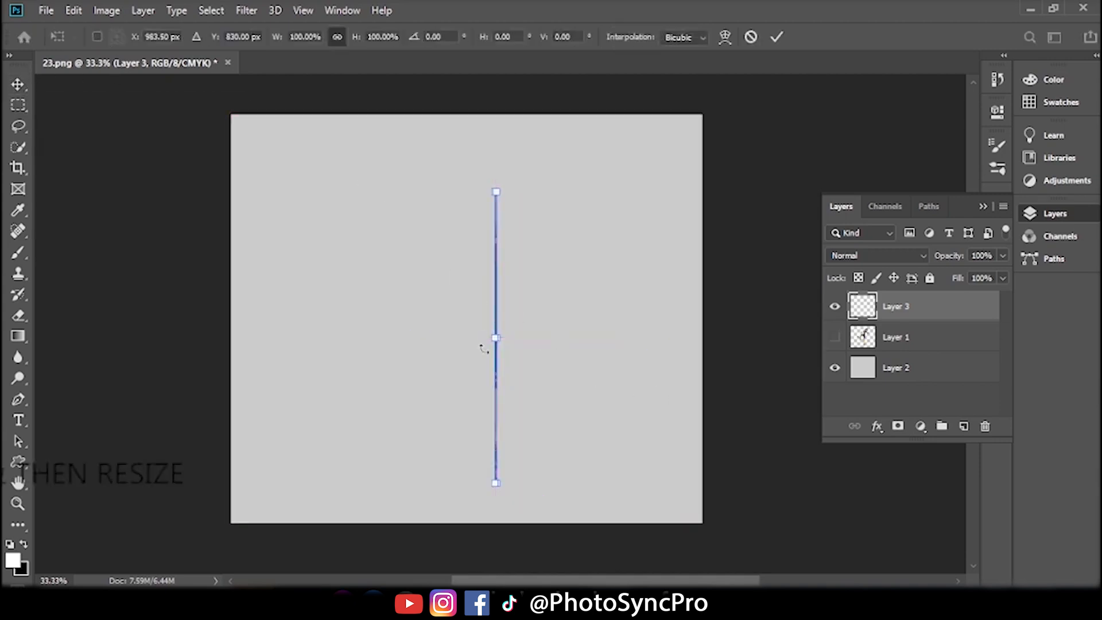
drag(494, 338, 836, 338)
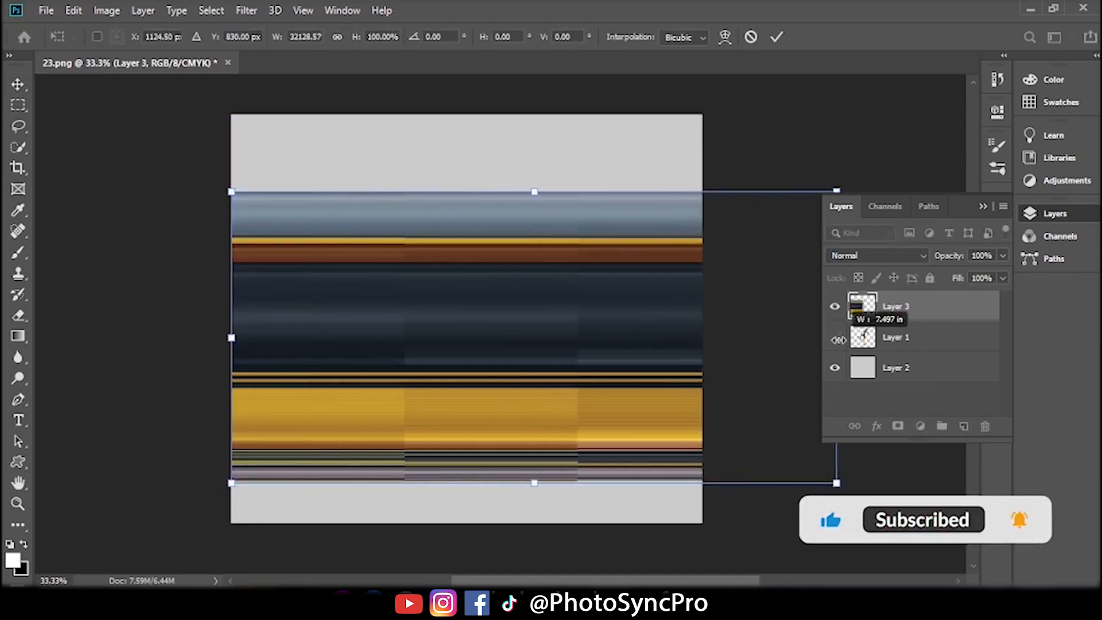
drag(567, 337, 561, 258)
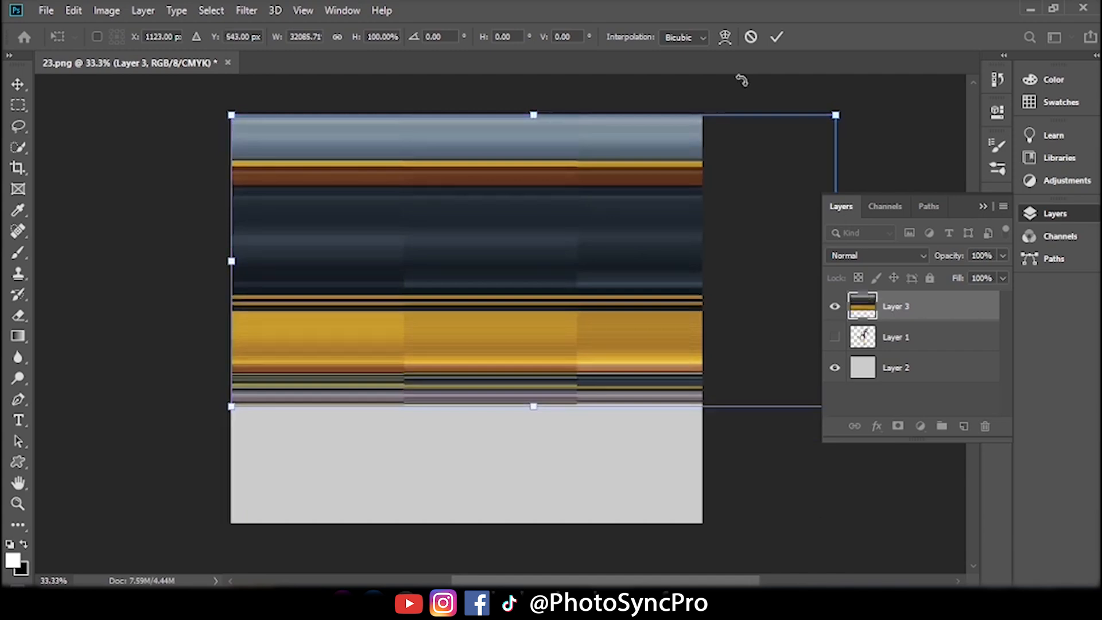
click(775, 38)
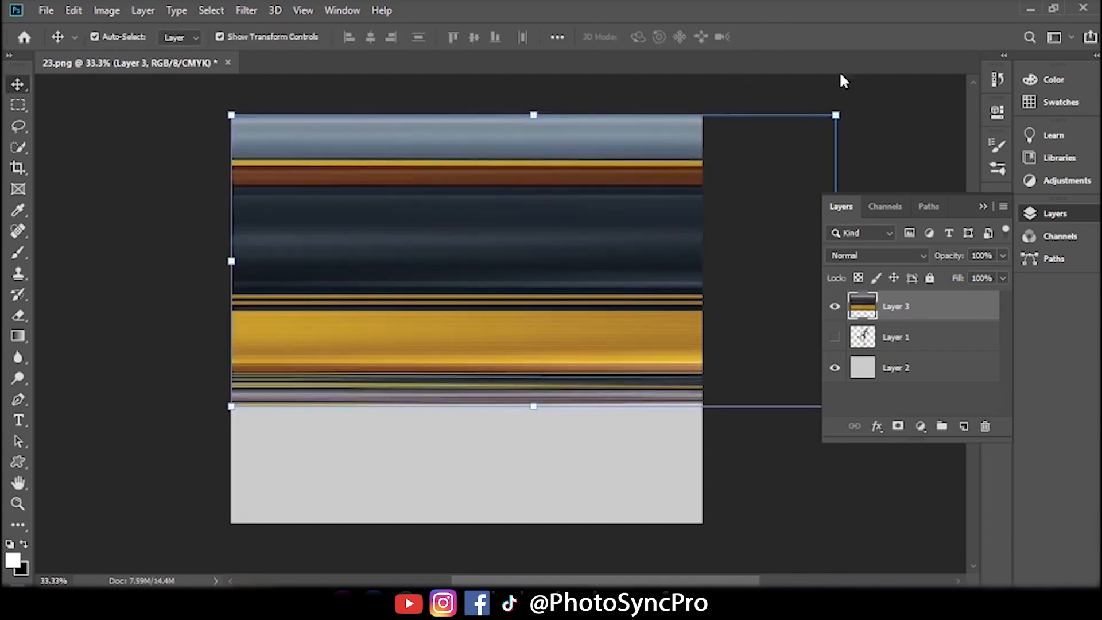
click(875, 97)
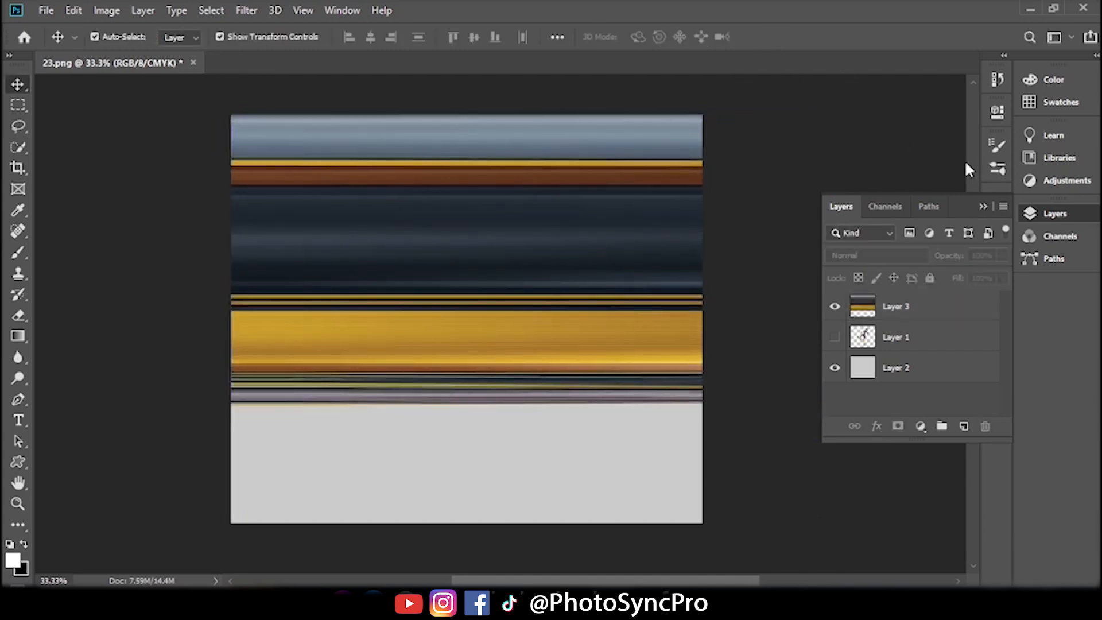
Step: Apply the Polar Coordinates distortion to the stretched stripes with Rectangular to Polar
click(472, 270)
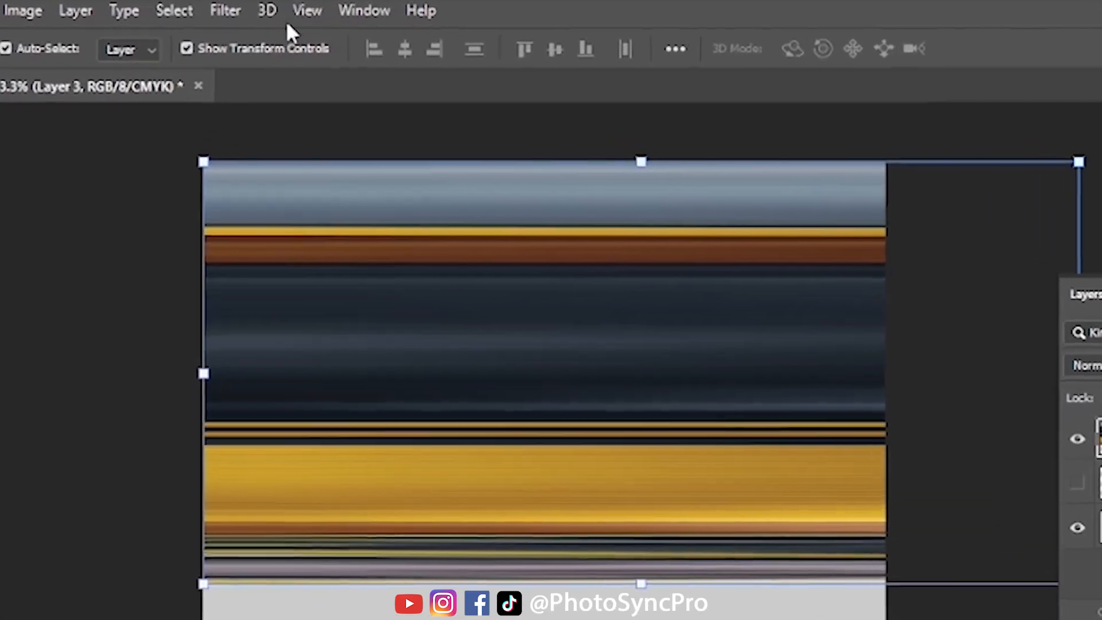
click(215, 11)
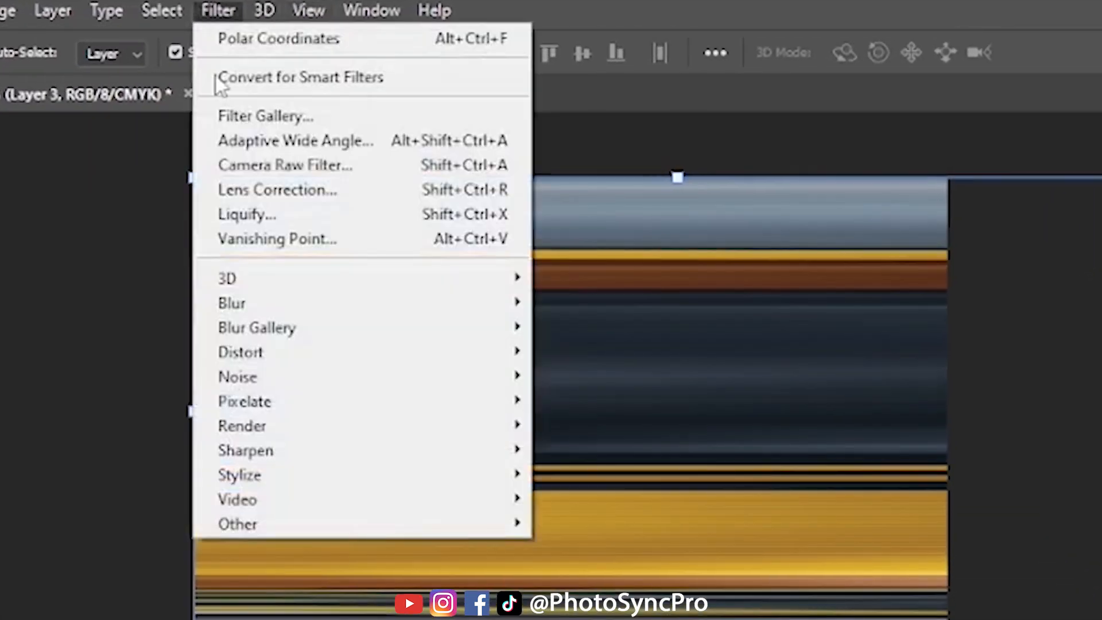
mouse_move(312, 359)
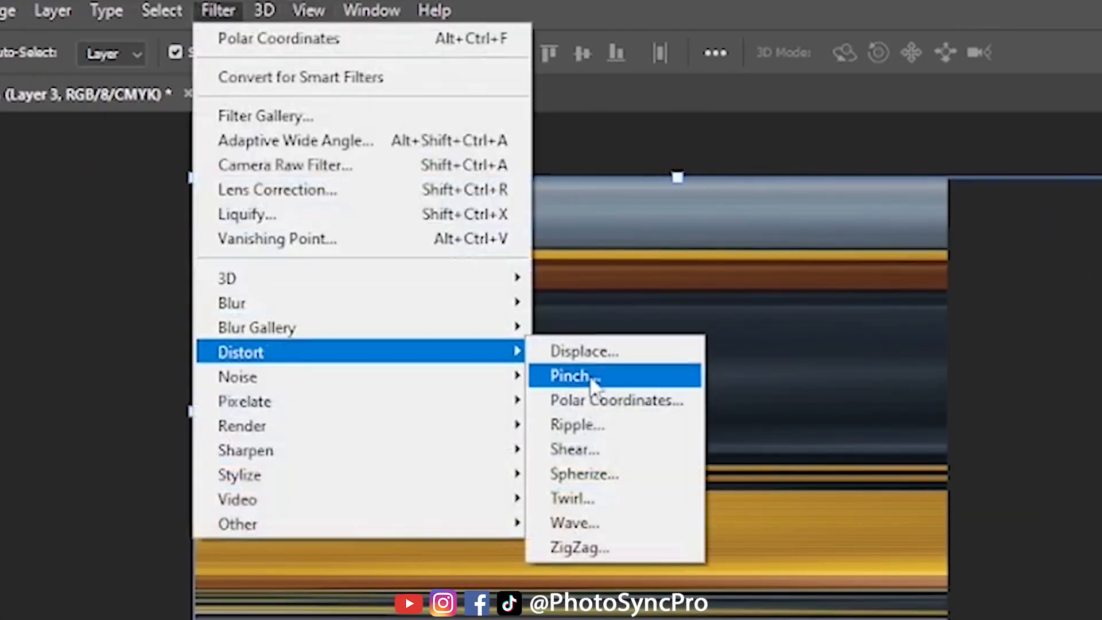
click(668, 402)
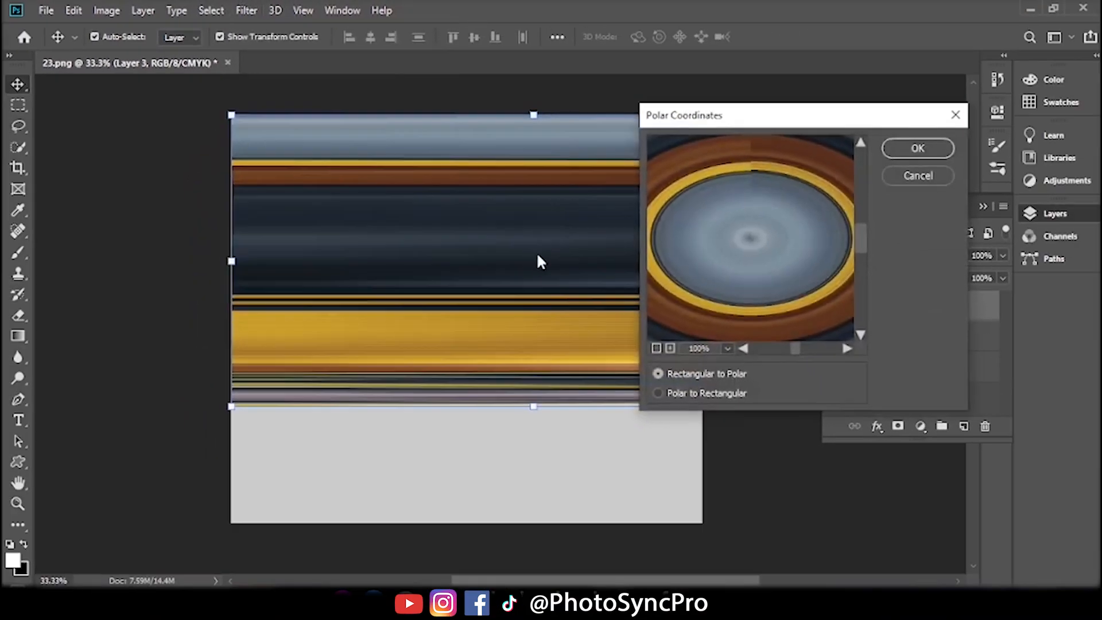
click(656, 348)
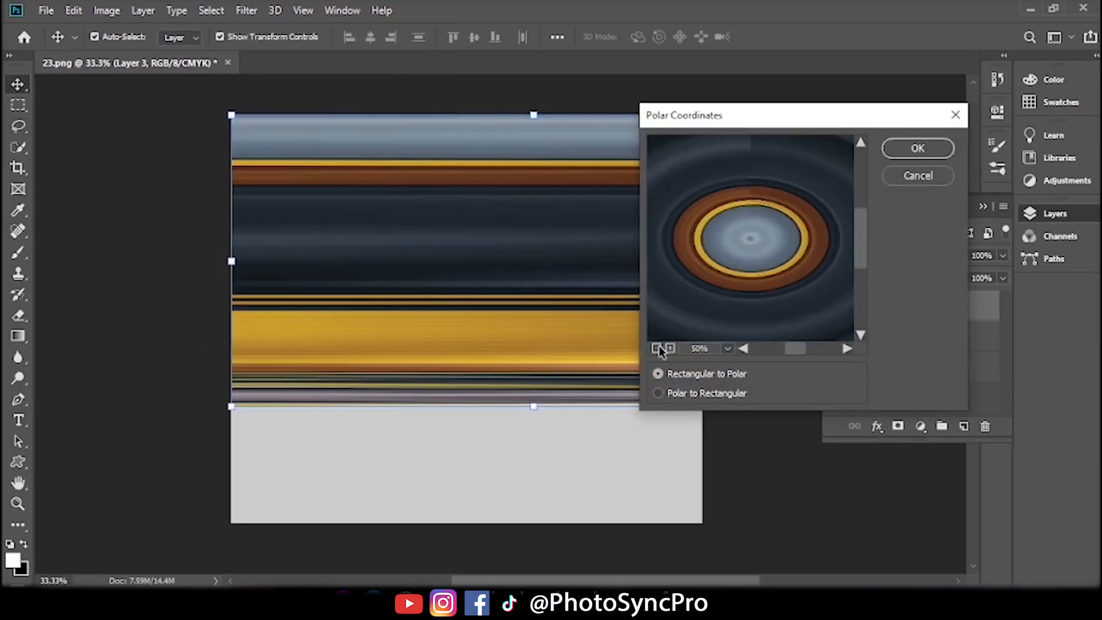
click(657, 348)
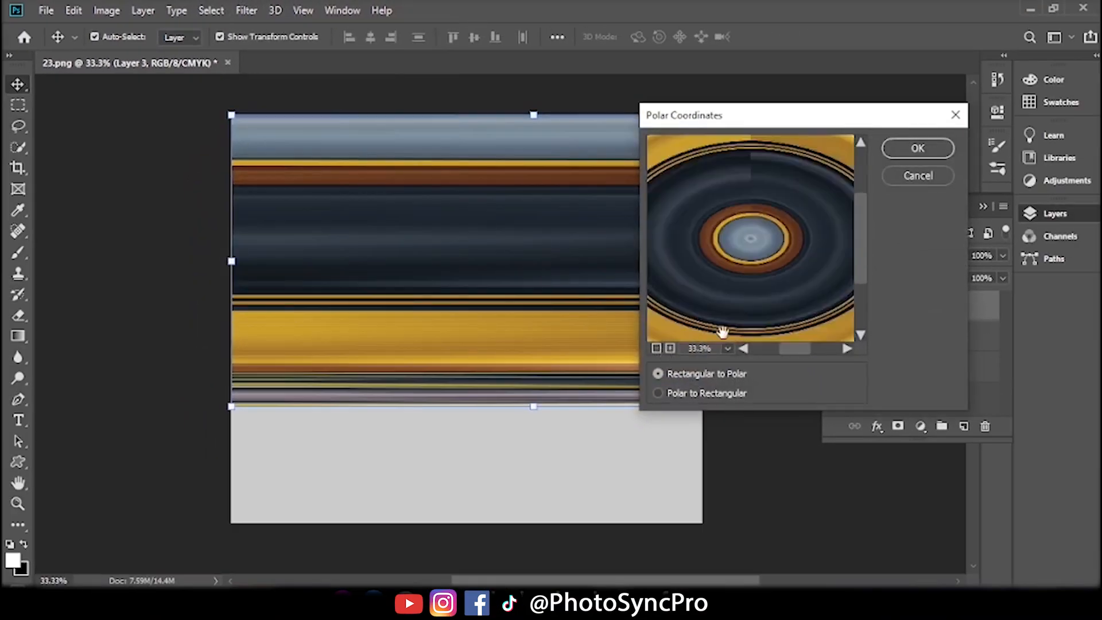
click(918, 149)
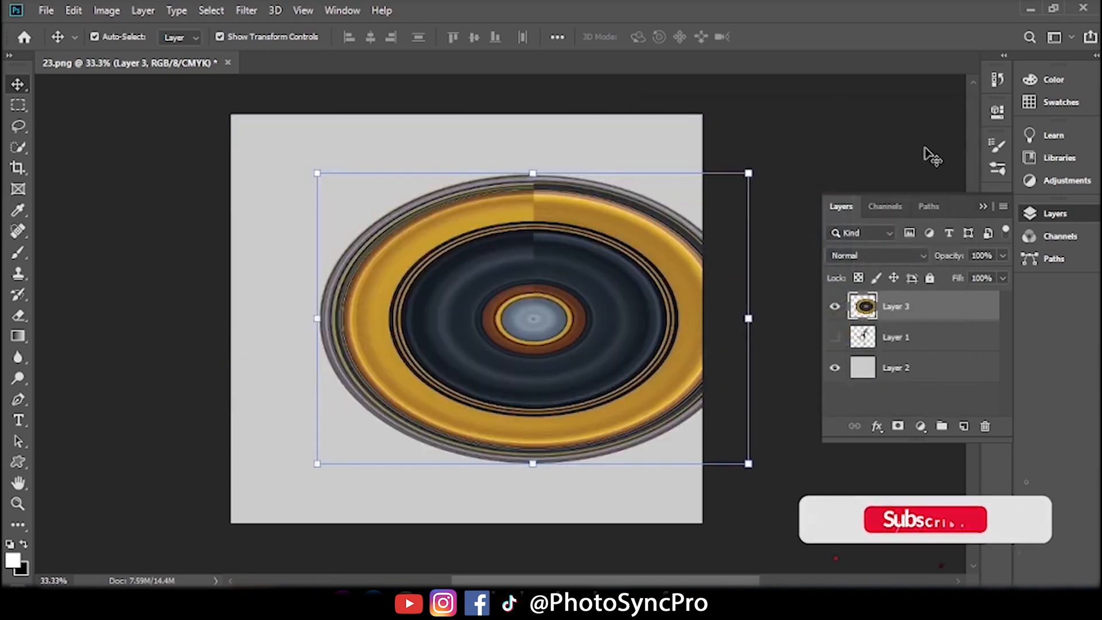
Step: Centre the ringed oval on the canvas, place its layer beneath Layer 1 and show the player again
drag(594, 341, 540, 333)
drag(895, 307, 922, 347)
click(835, 308)
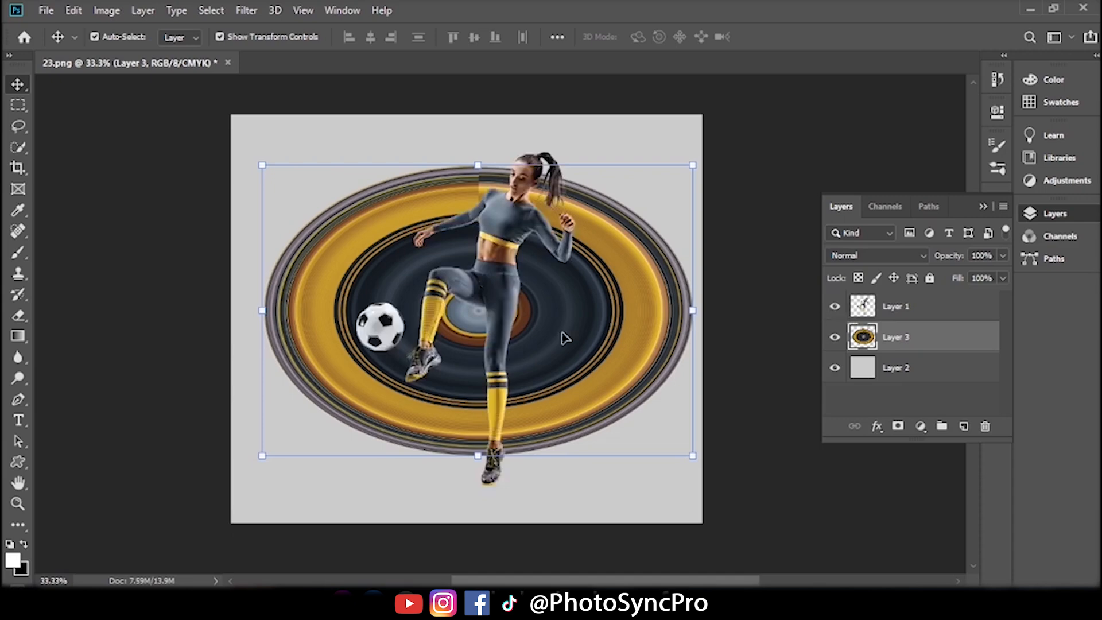
Step: Lower the ringed oval behind the player and stretch its height to about 115%, with its bottom edge near her standing foot
drag(545, 393, 545, 413)
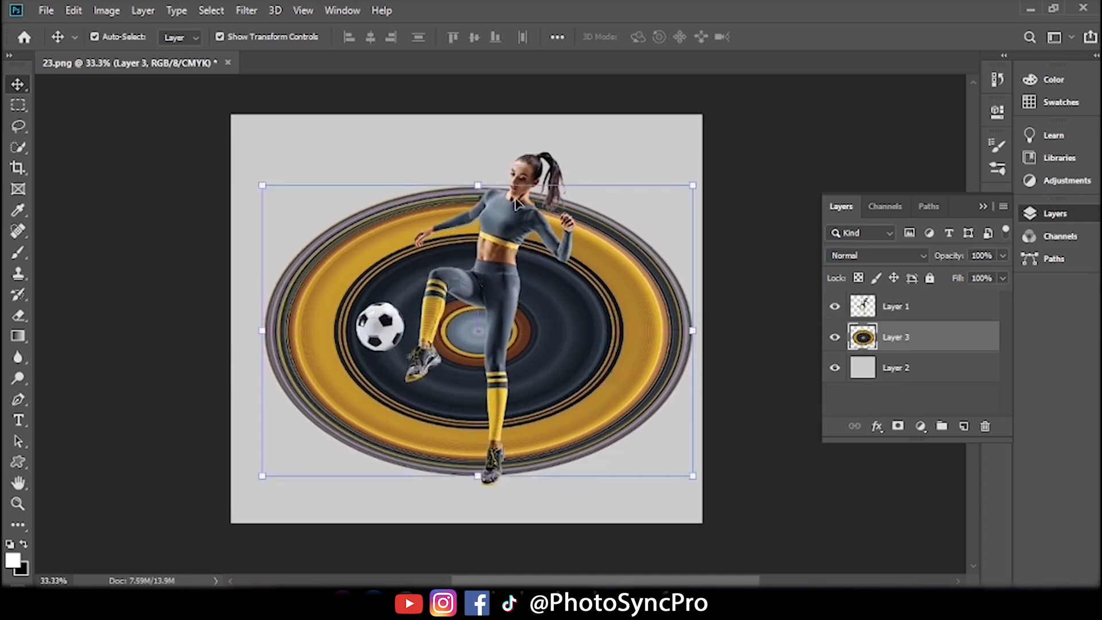
drag(475, 172, 475, 129)
drag(556, 347, 555, 337)
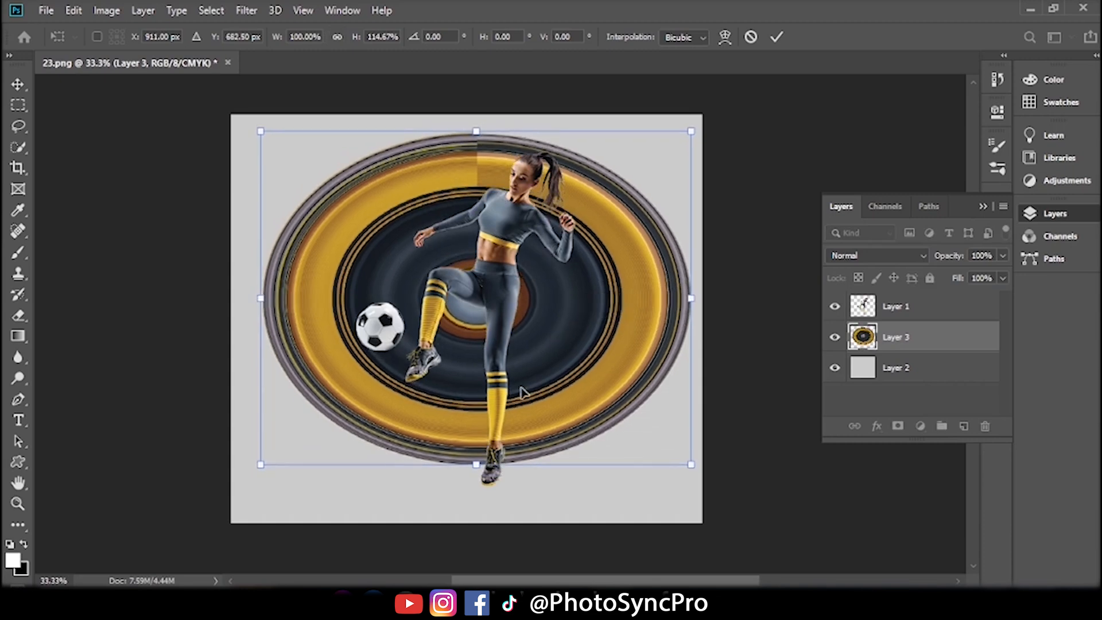
drag(477, 465, 477, 477)
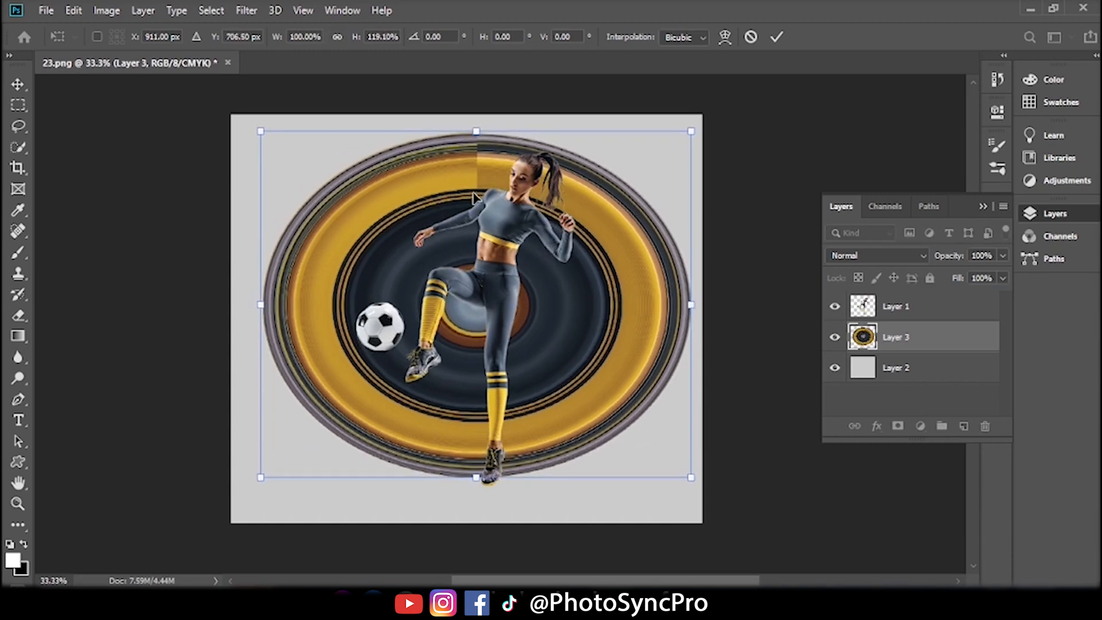
drag(475, 130, 476, 142)
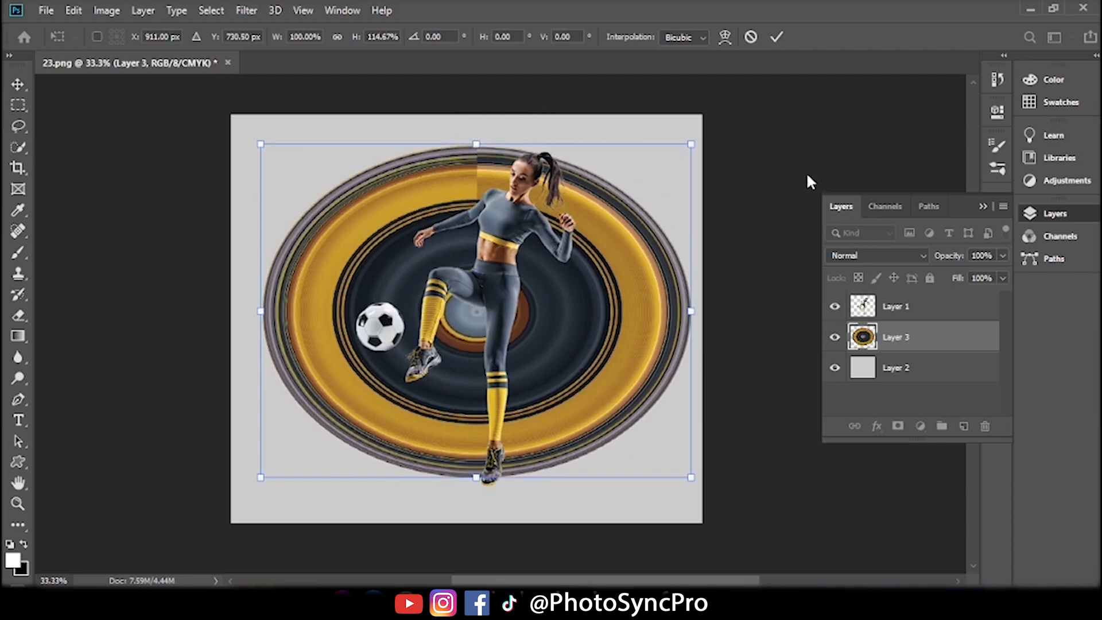
Step: Add a layer mask to the ringed oval on Layer 3 and swap the colours to make white the foreground
click(911, 338)
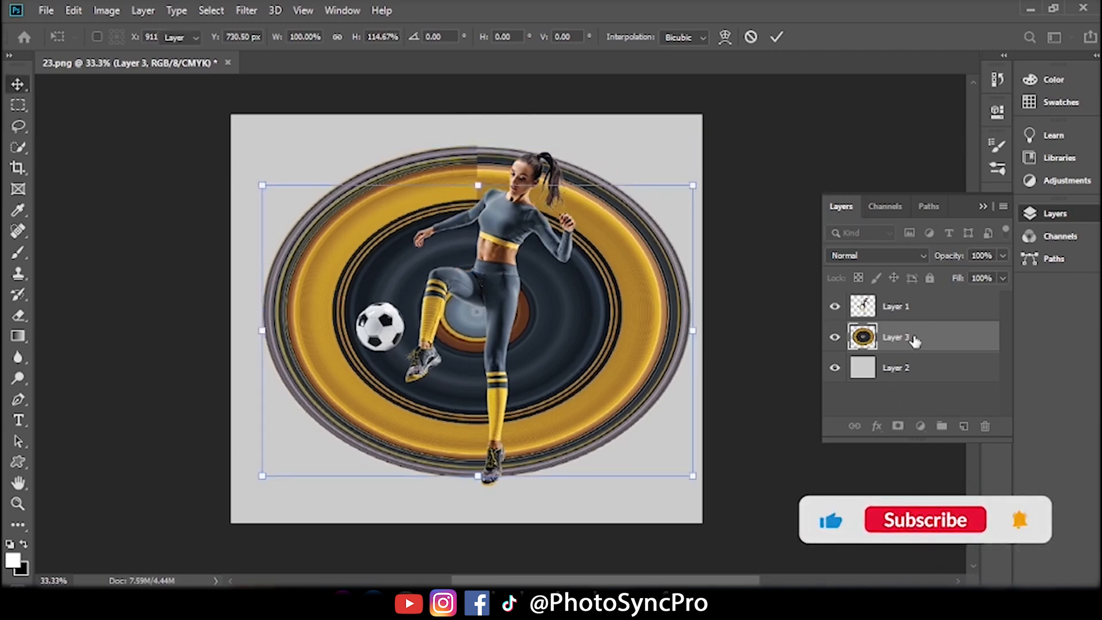
click(897, 427)
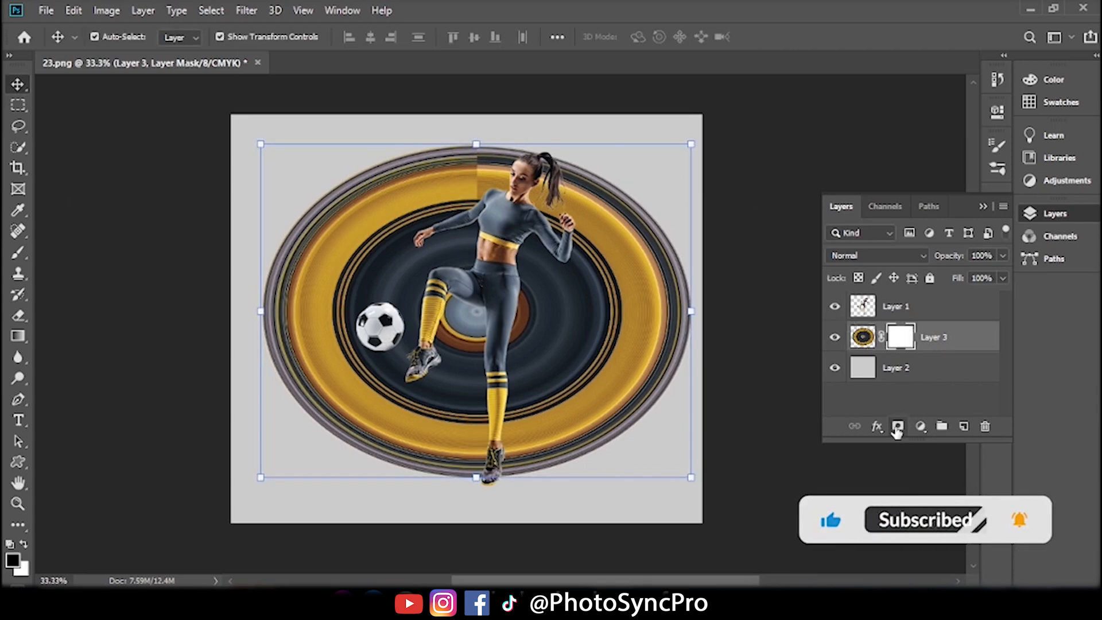
key(x)
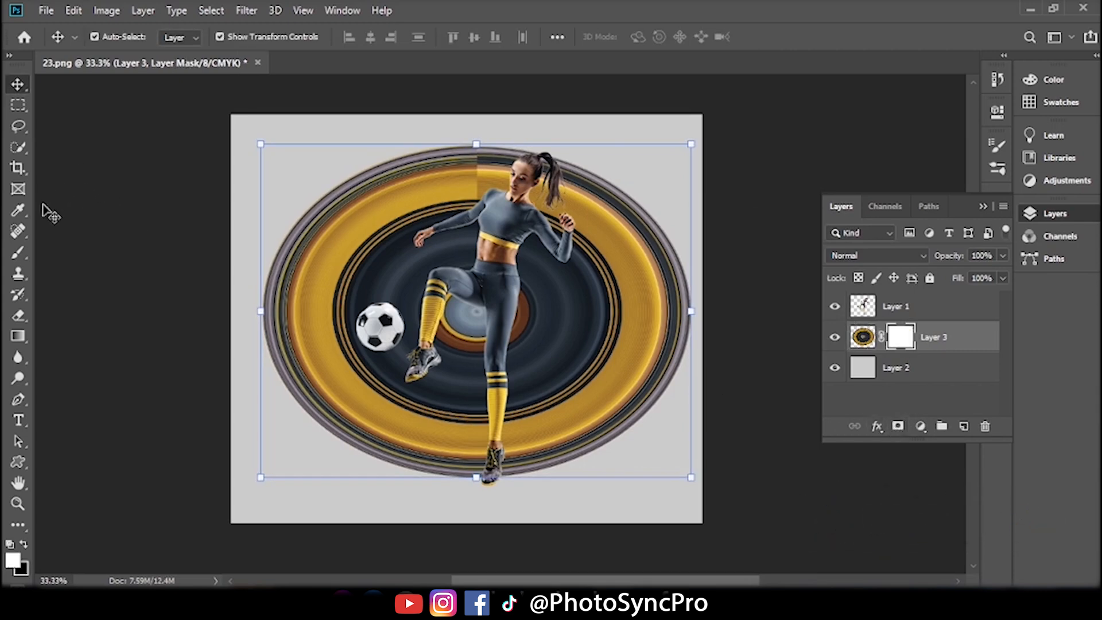
Step: Hide the left half of the ringed oval by painting black on its layer mask with a 1000 px Hard Round brush
click(24, 251)
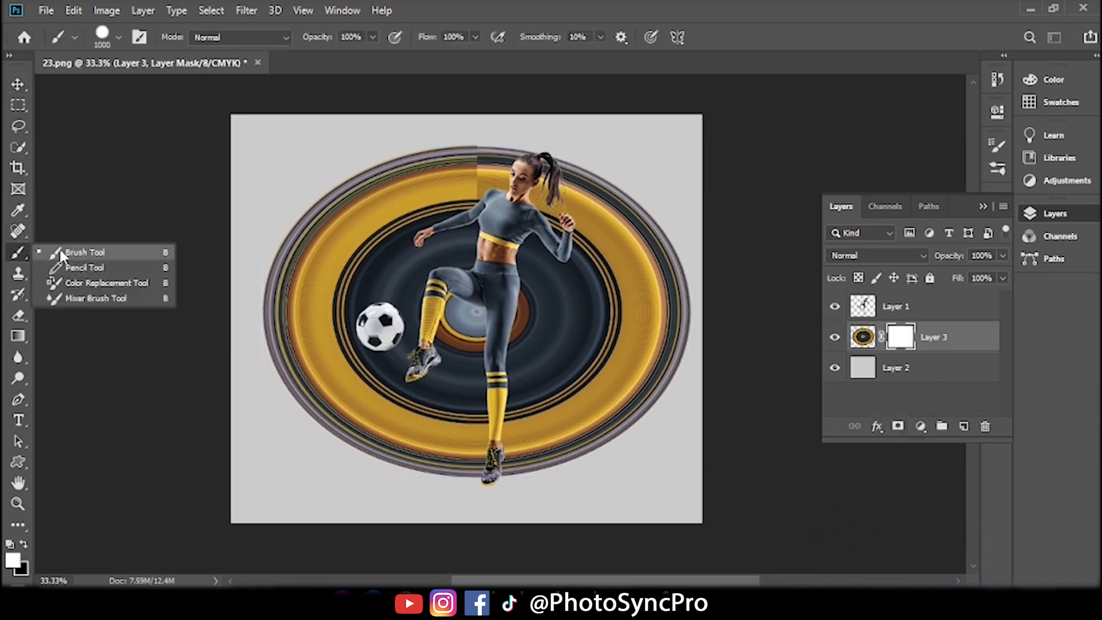
click(101, 252)
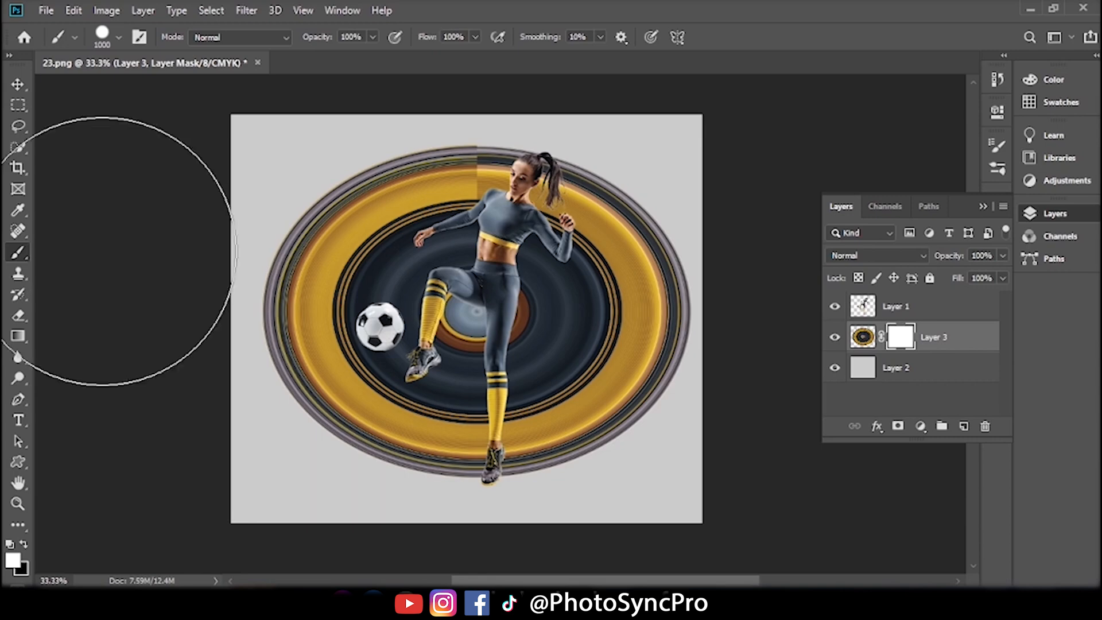
click(119, 38)
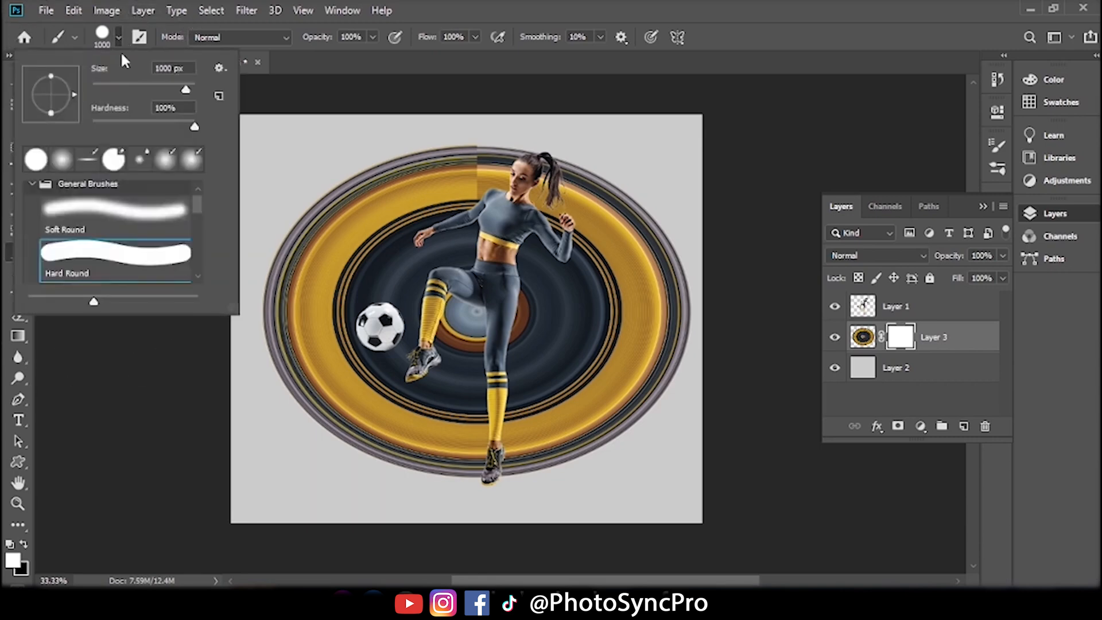
click(89, 272)
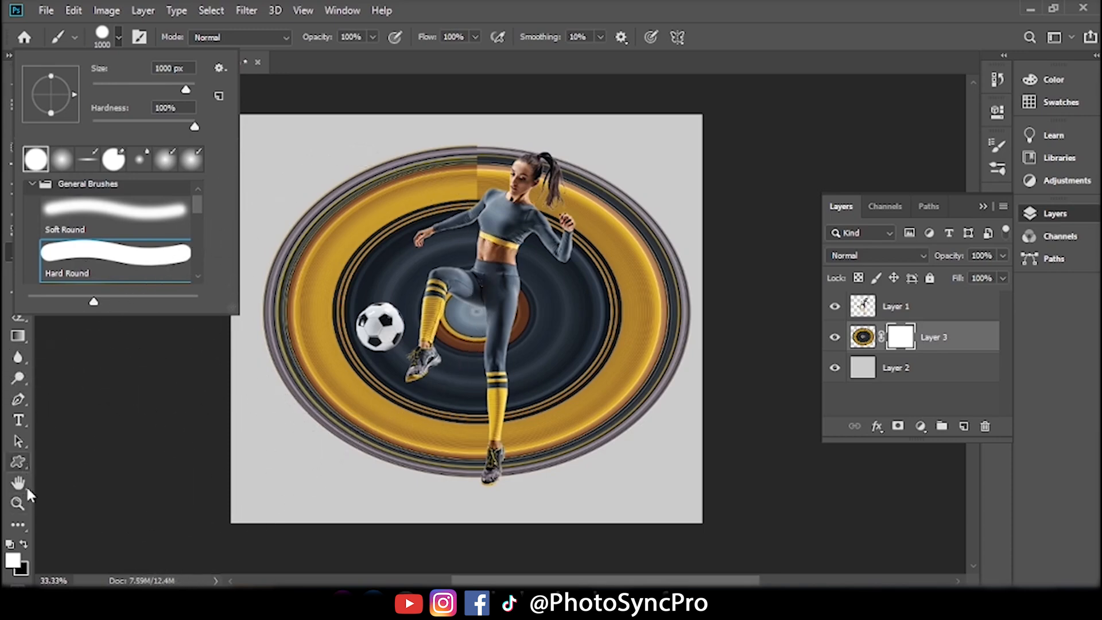
click(26, 542)
click(24, 542)
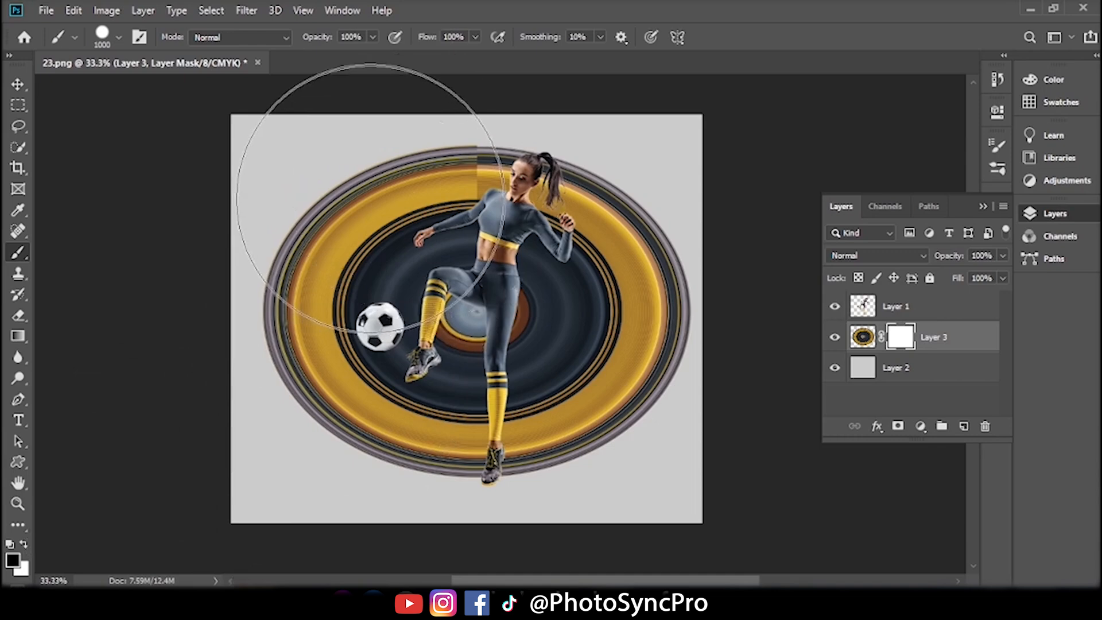
mouse_move(344, 184)
mouse_down()
mouse_move(316, 383)
mouse_move(342, 464)
mouse_move(340, 442)
mouse_up()
Step: Reduce the brush to 200 px and mask out the leftover rings beside the player's head and to the left of her standing leg
key(bracketleft)
key(bracketleft)
key(bracketleft)
key(bracketleft)
key(bracketleft)
key(bracketleft)
key(bracketleft)
key(bracketleft)
key(bracketleft)
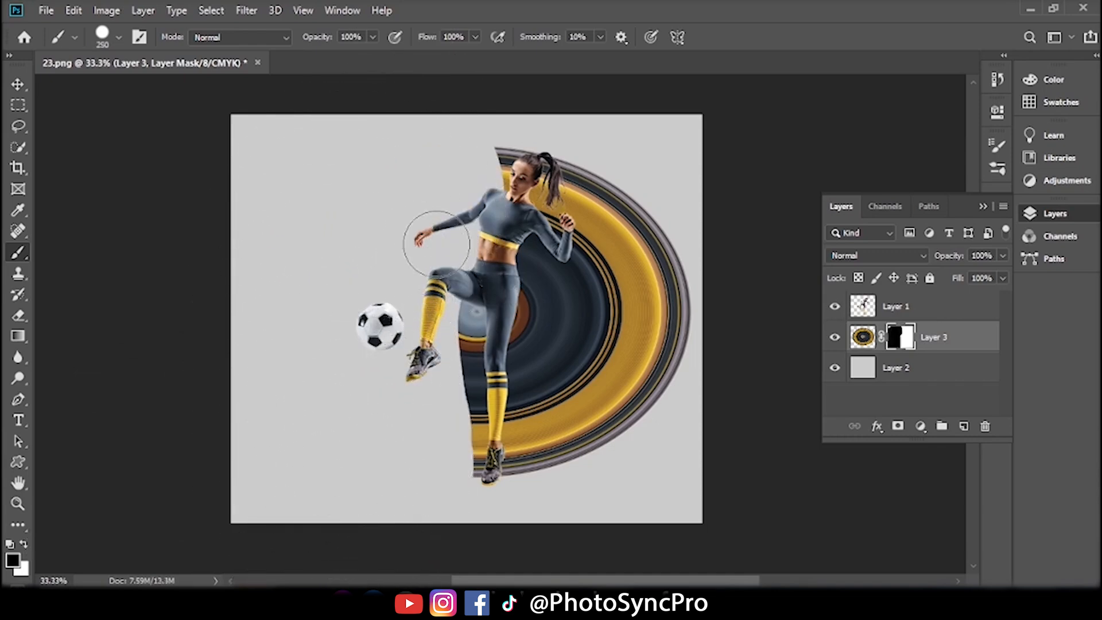
drag(501, 159, 488, 181)
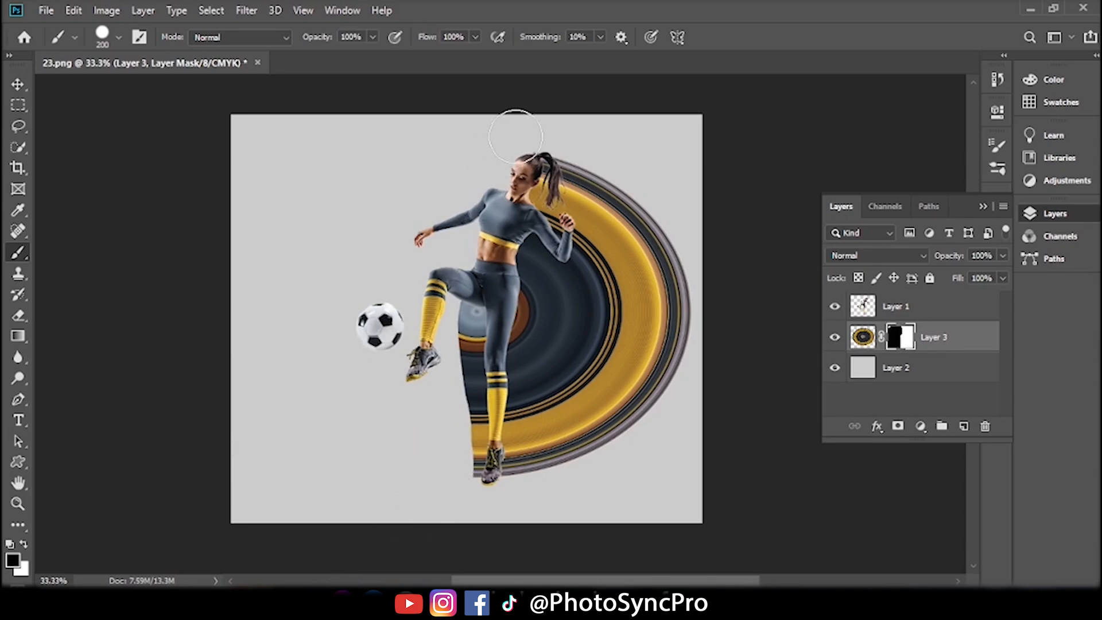
mouse_move(407, 402)
mouse_down()
mouse_move(454, 369)
mouse_move(479, 304)
mouse_move(464, 463)
mouse_up()
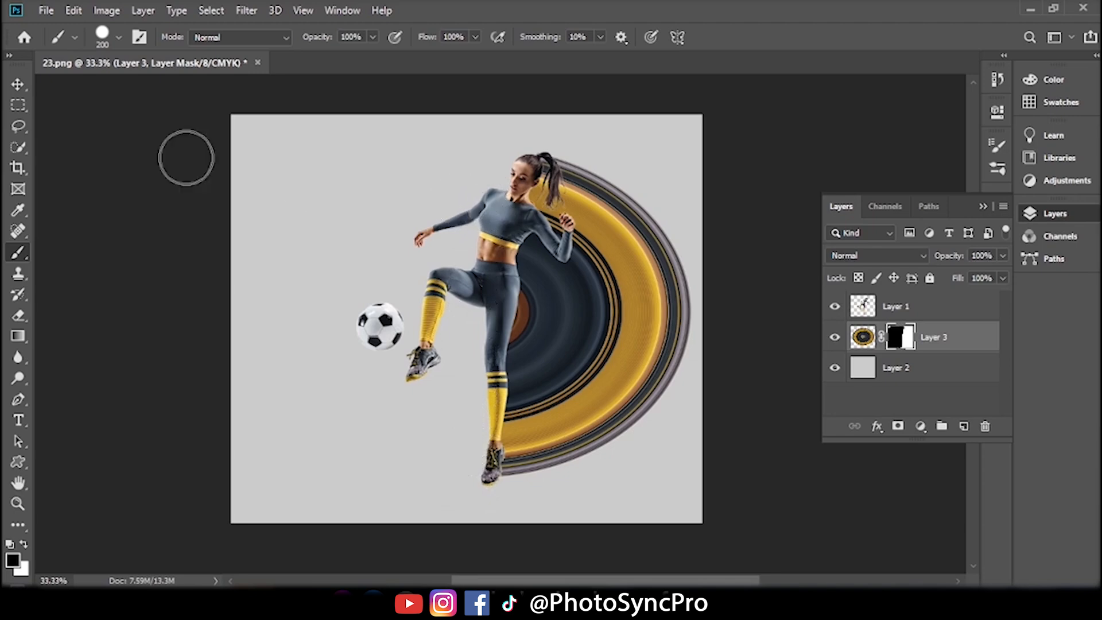
click(20, 83)
click(171, 187)
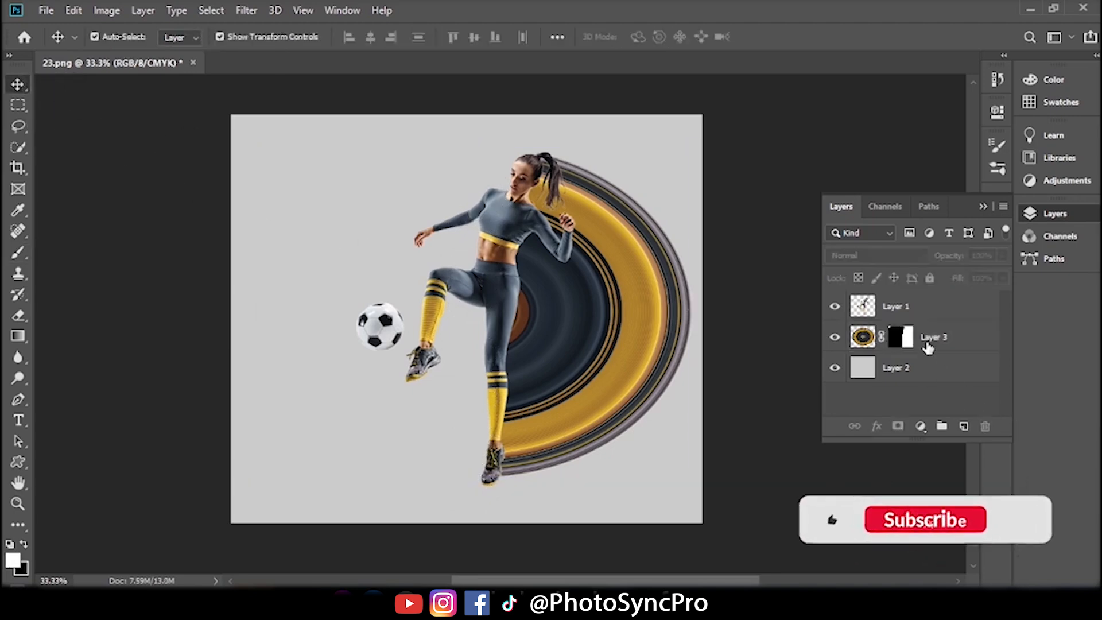
Step: Select the background on Layer 2 and set up a Soft Round brush at 1700 px
click(945, 367)
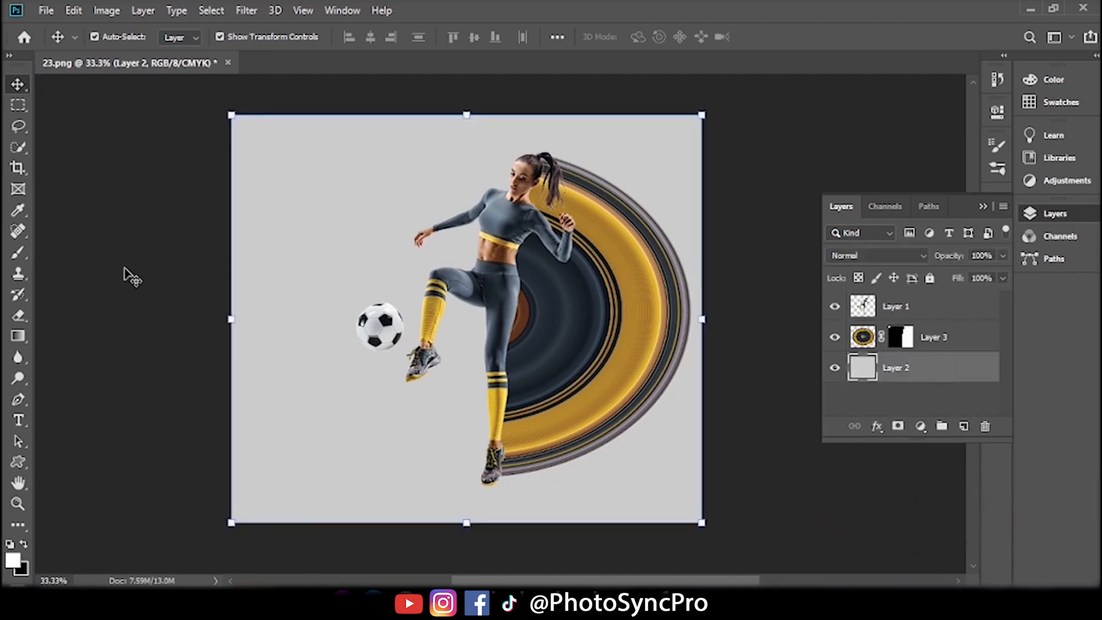
drag(17, 252, 87, 253)
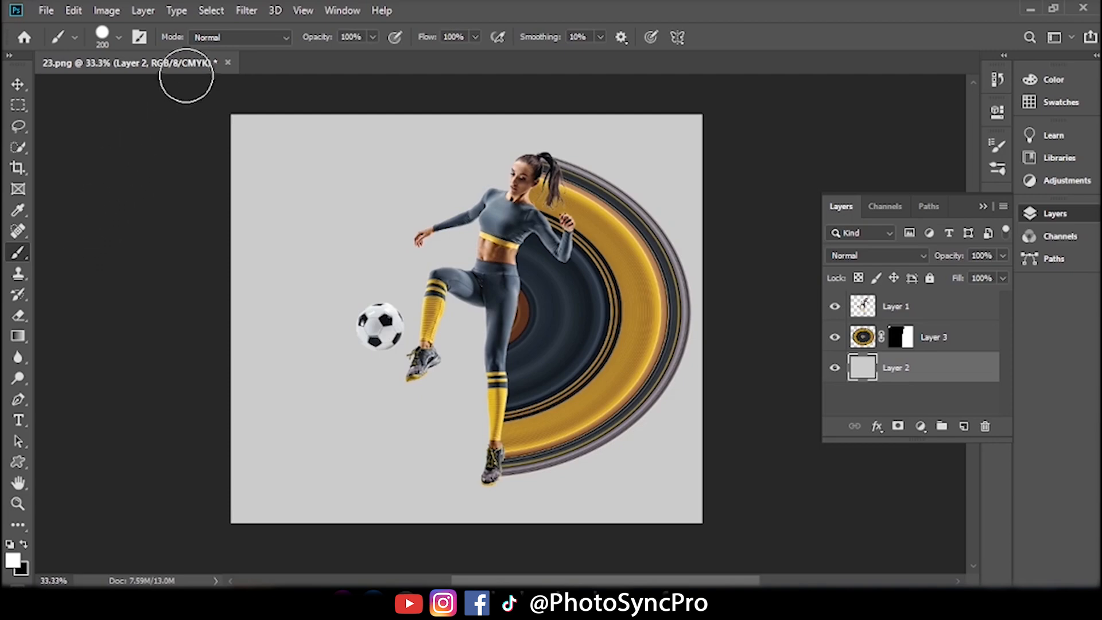
click(115, 34)
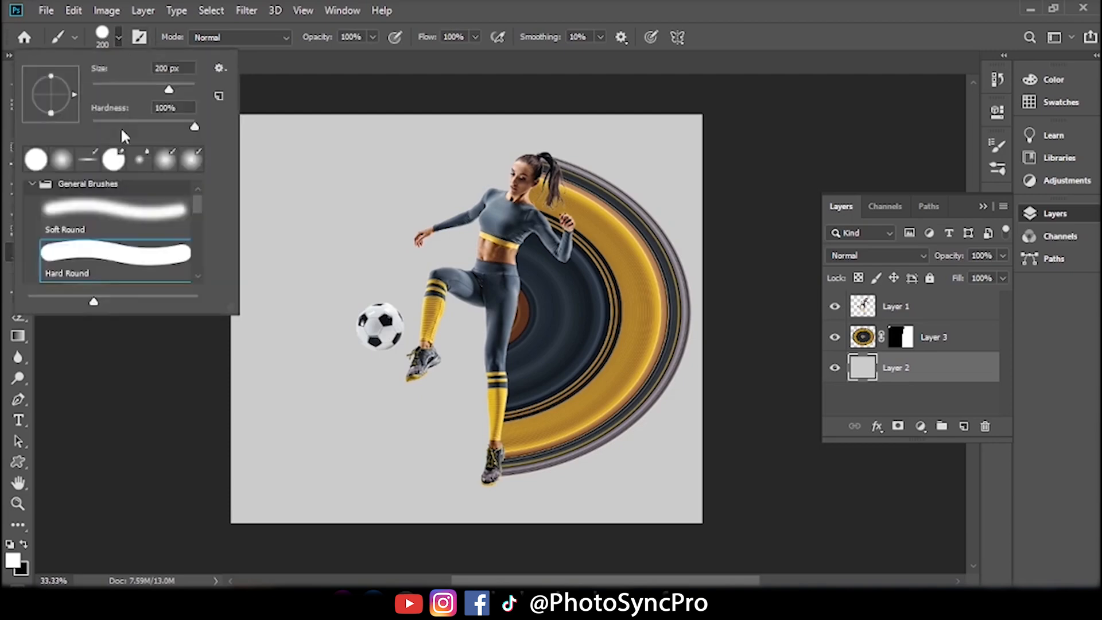
click(101, 225)
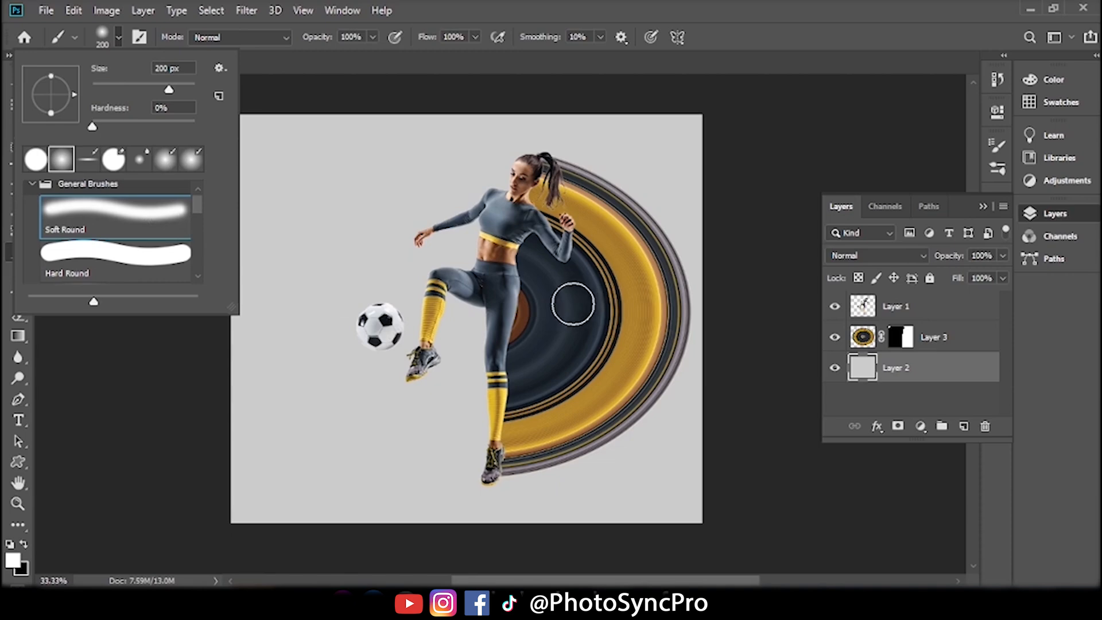
click(626, 7)
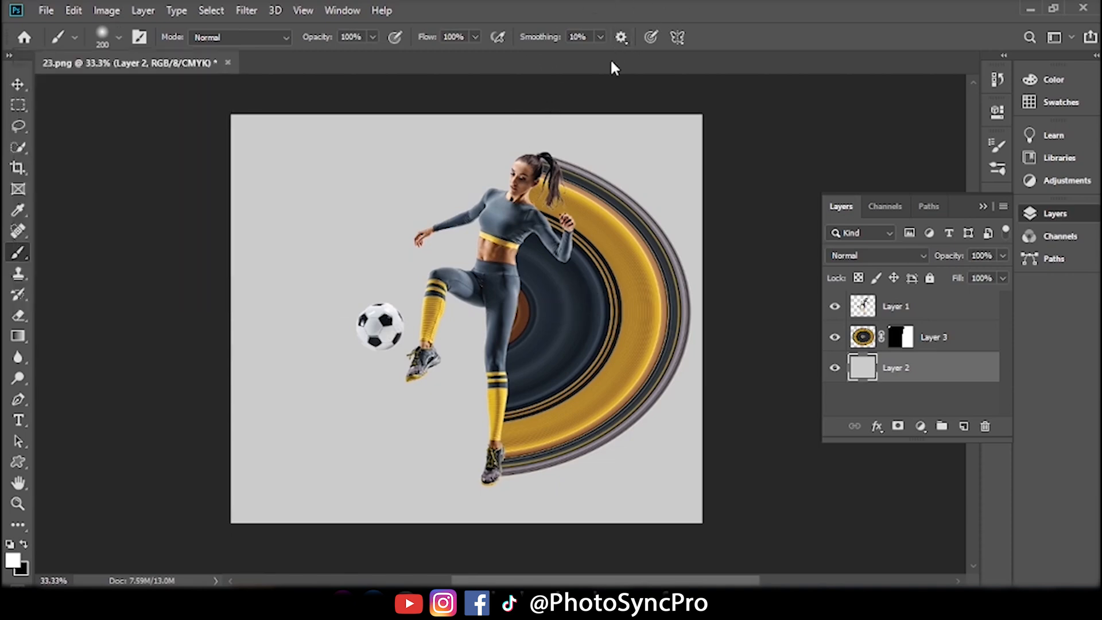
key(bracketright)
key(bracketright)
key(bracketright)
key(bracketright)
key(bracketright)
key(bracketright)
key(bracketright)
key(bracketright)
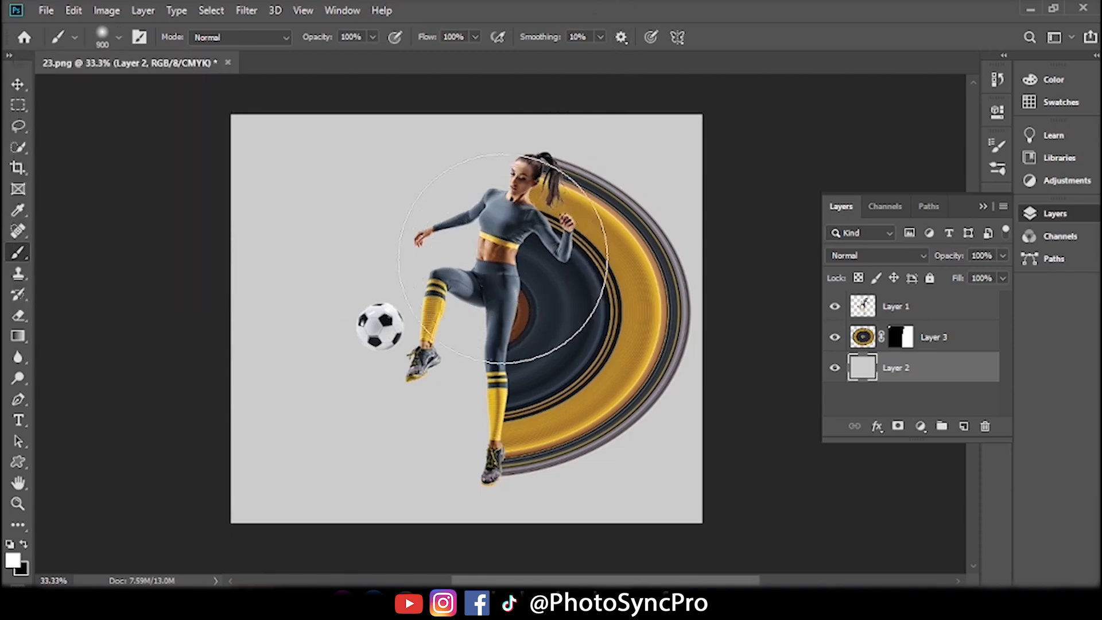
key(bracketright)
key(bracketright)
key(bracketright)
key(bracketright)
key(bracketright)
key(bracketright)
key(bracketright)
key(bracketright)
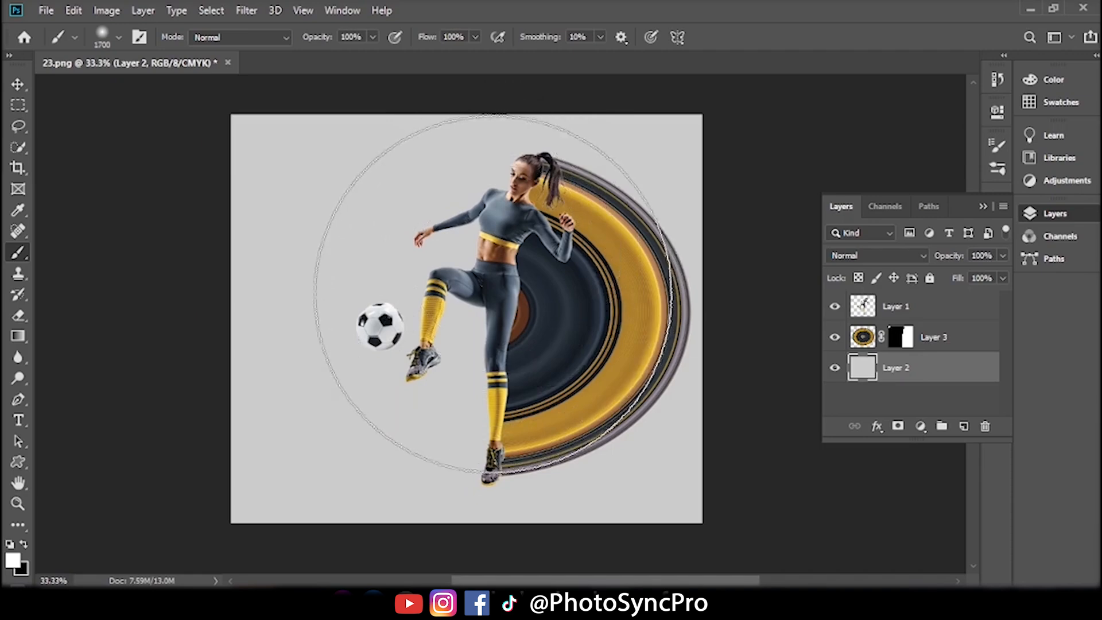
Step: Paint a soft white glow on the grey background behind the player and ball with four overlapping dabs
click(487, 289)
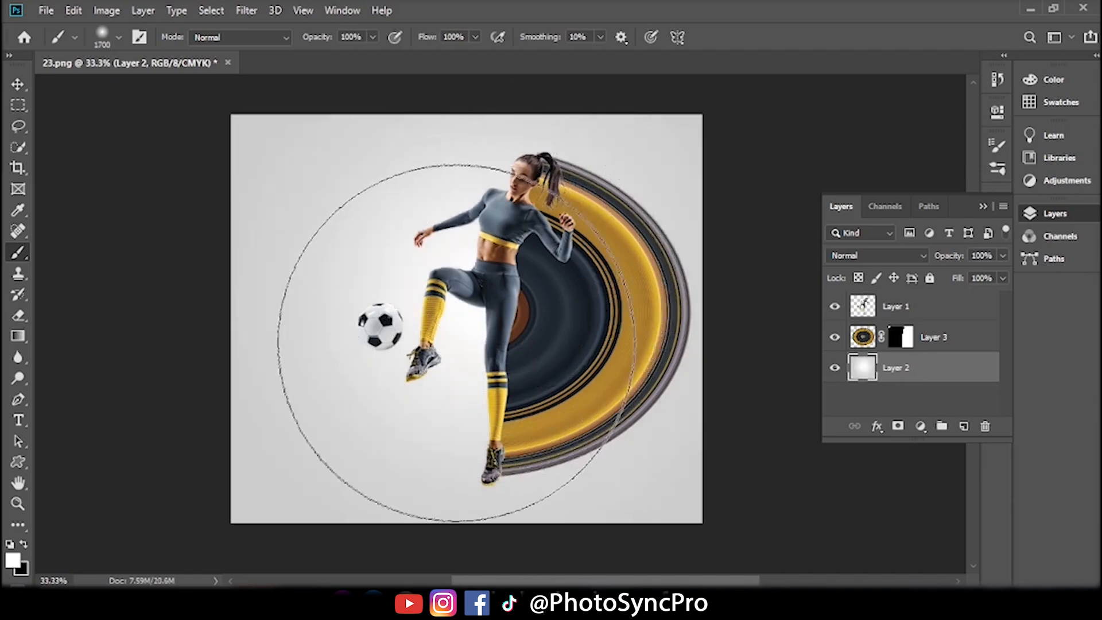
click(456, 346)
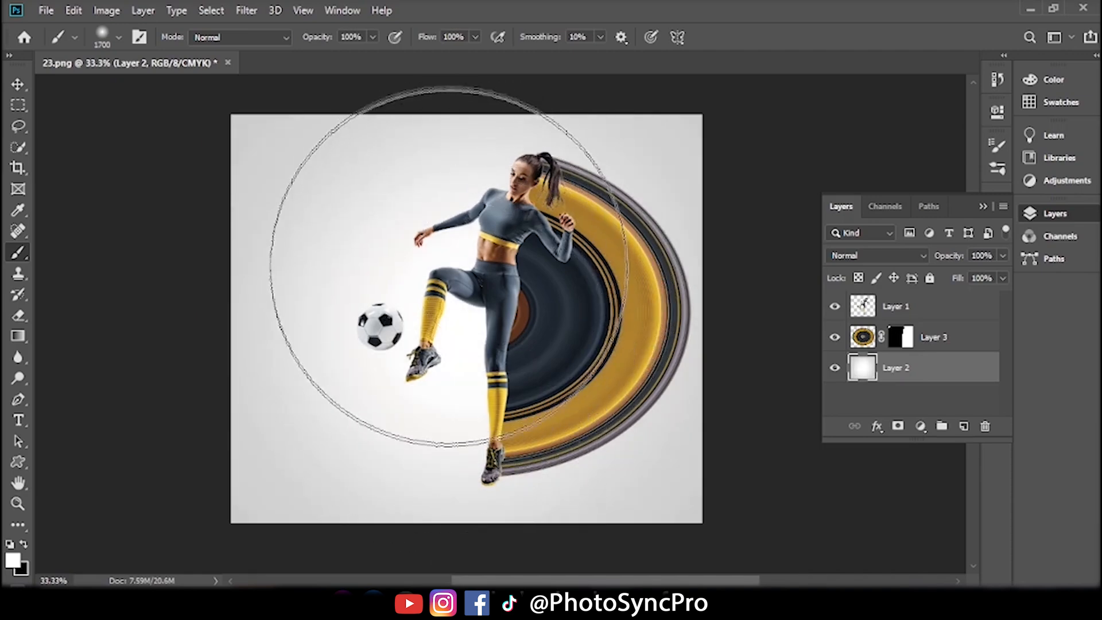
click(450, 263)
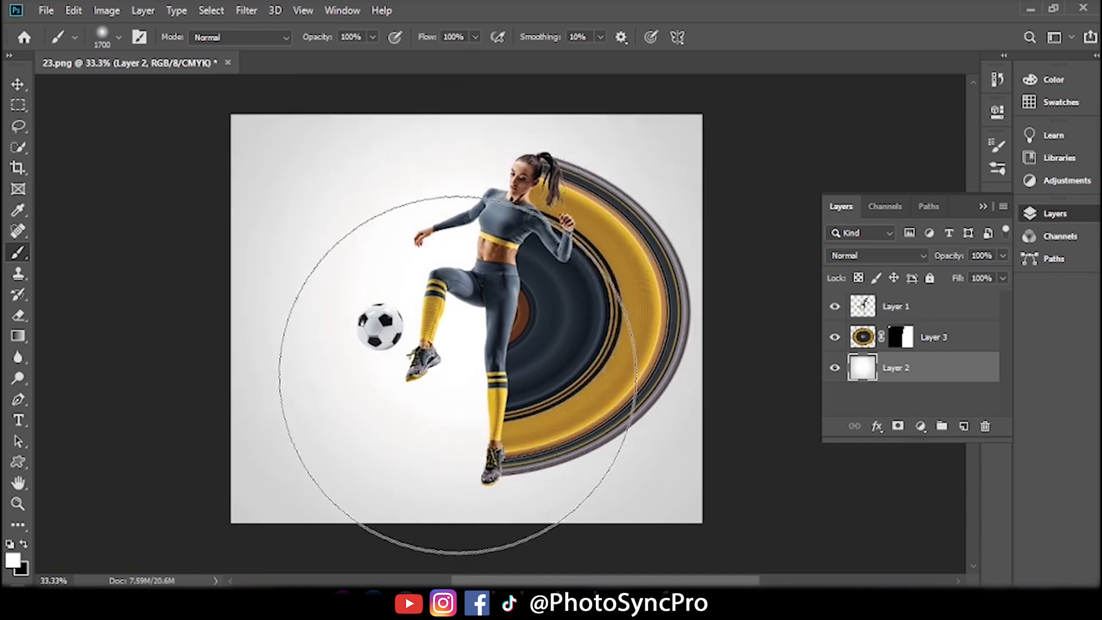
click(457, 374)
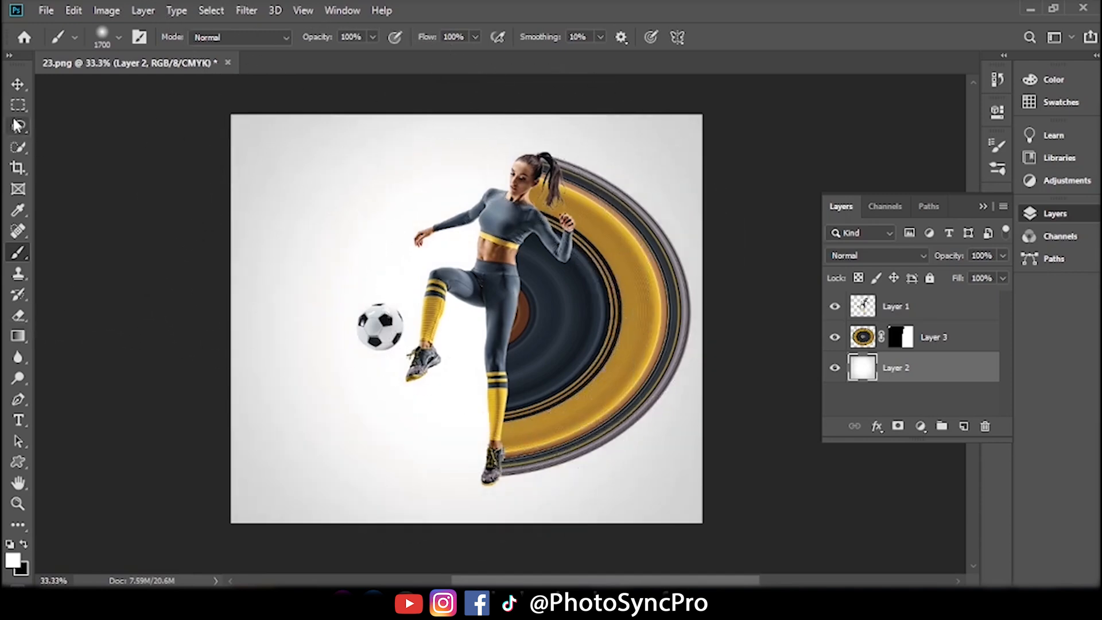
Step: Choose the flattened elliptical soft brush from the recent brushes and reduce it to 900 px
click(119, 38)
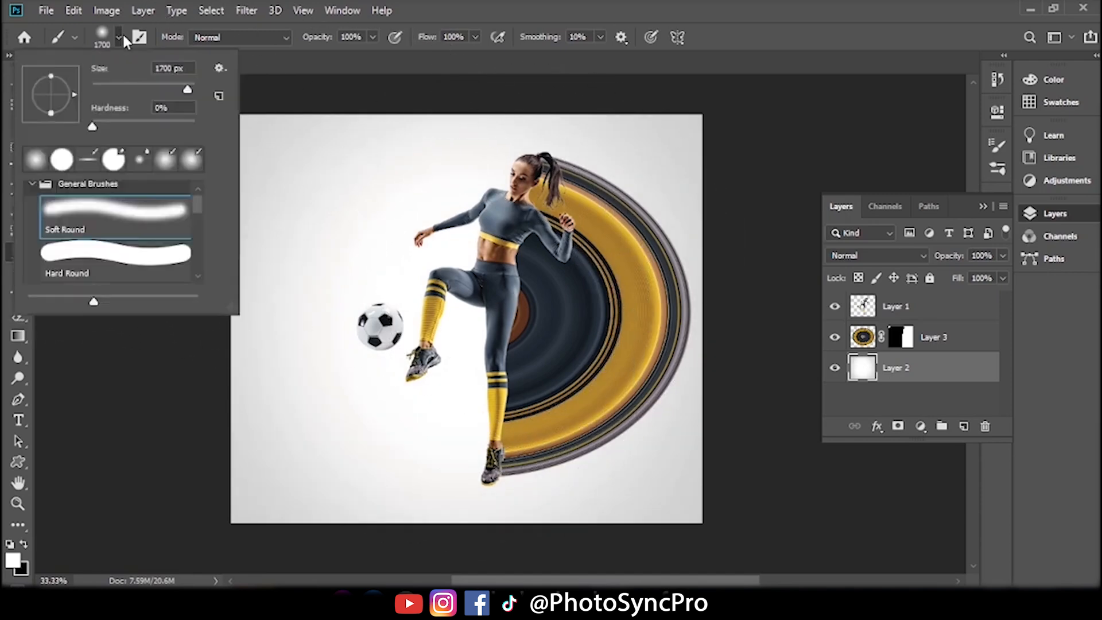
click(87, 166)
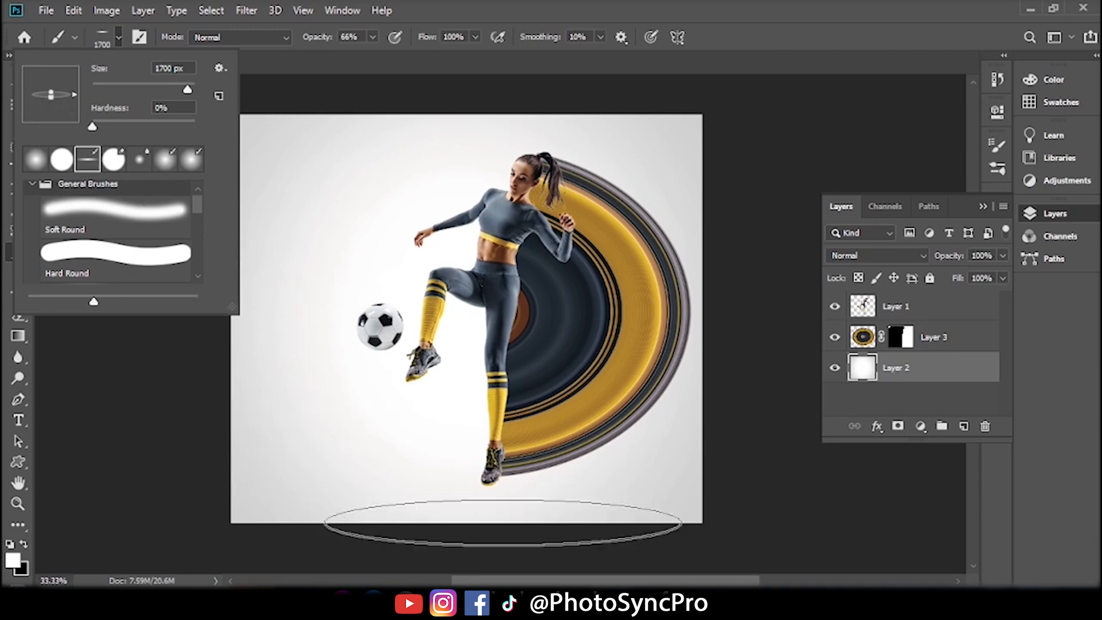
click(656, 3)
key(bracketleft)
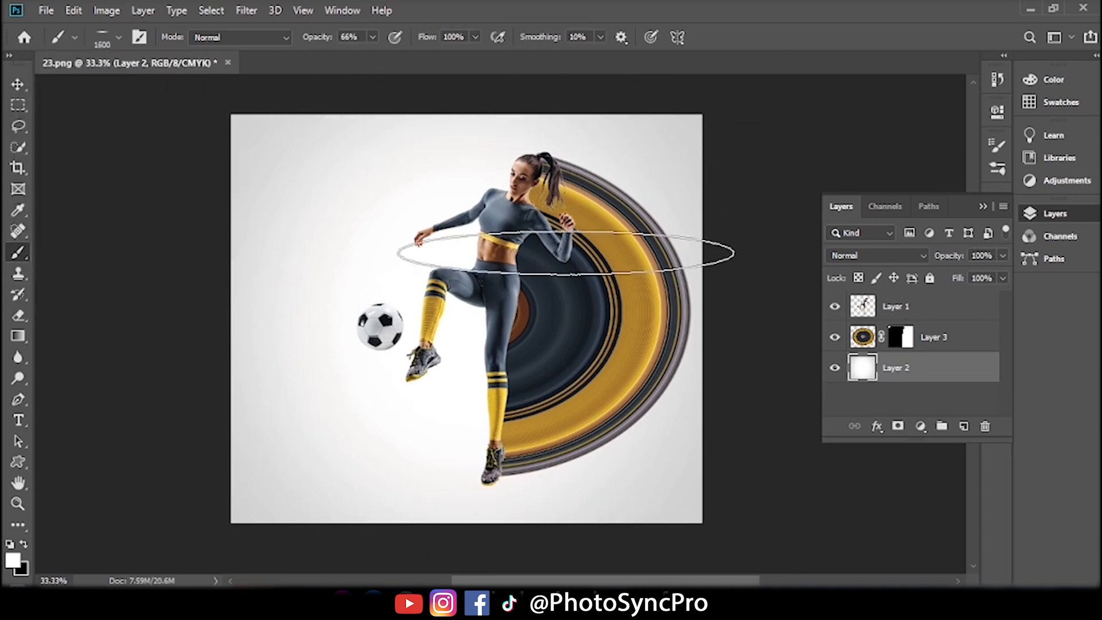
key(bracketleft)
key(bracketleft)
key(bracketleft)
key(bracketleft)
key(bracketleft)
key(bracketleft)
key(bracketleft)
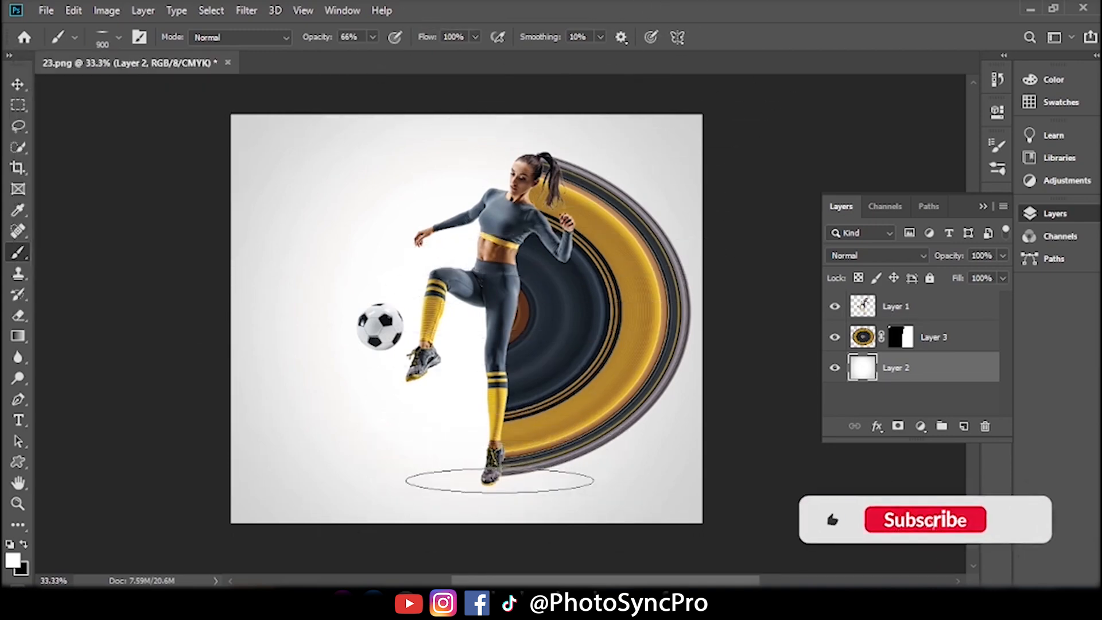
Step: Add a new layer above Layer 2 and paint a flat black shadow on it beneath the player's standing foot
click(964, 426)
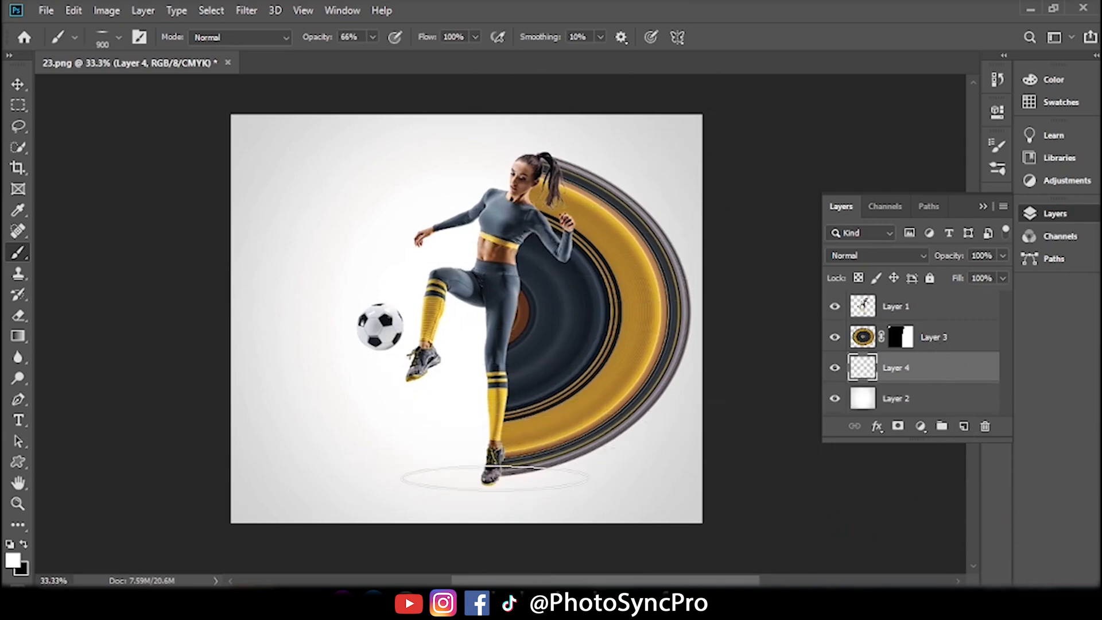
click(495, 478)
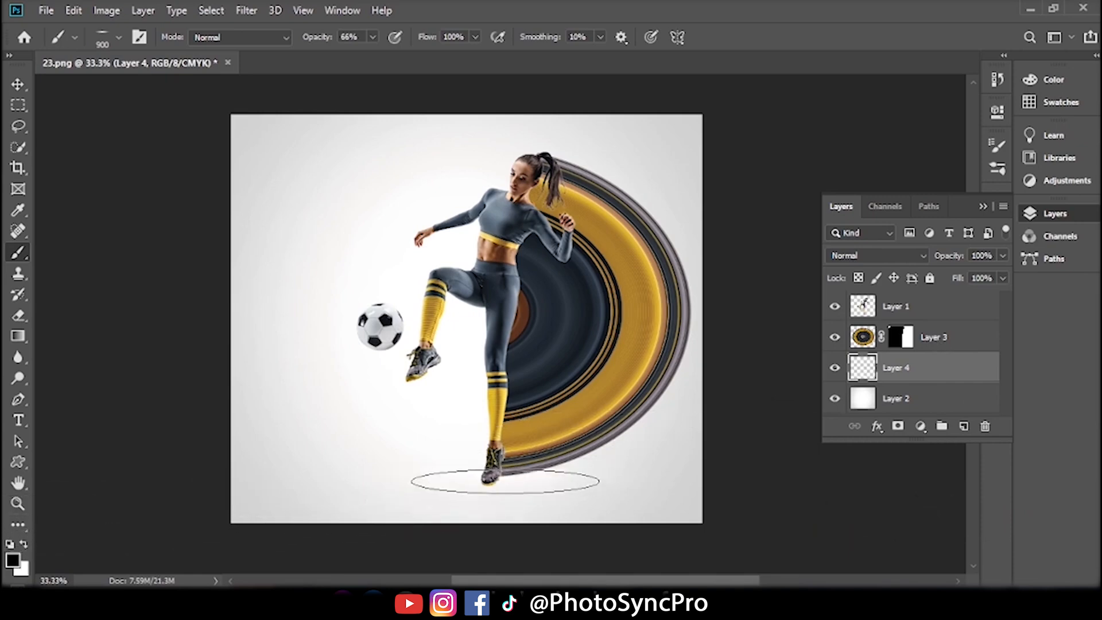
click(496, 482)
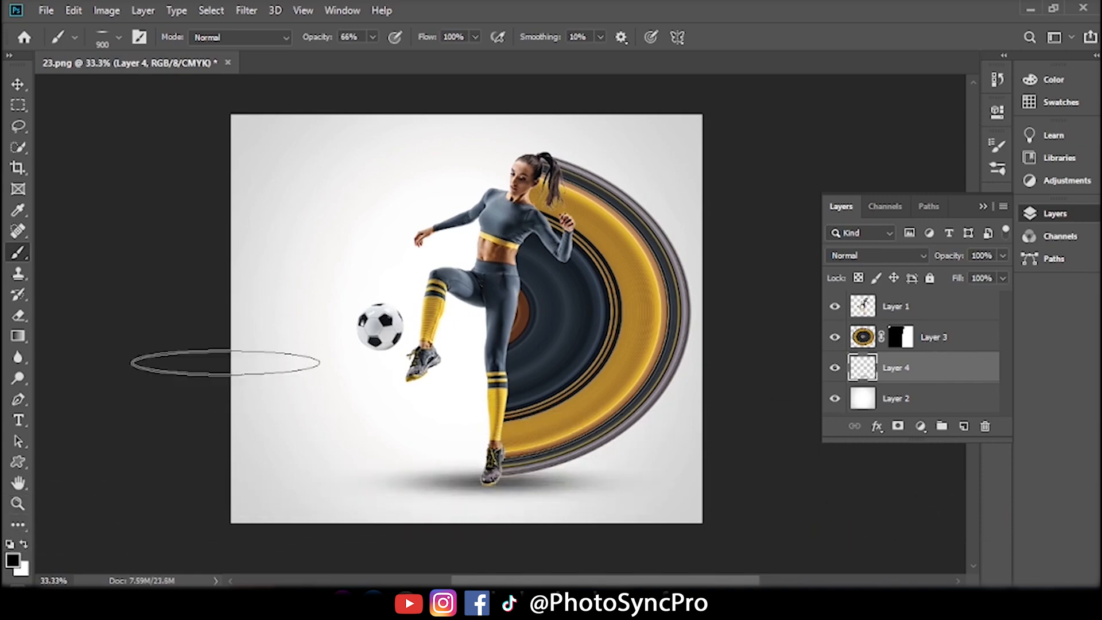
click(26, 81)
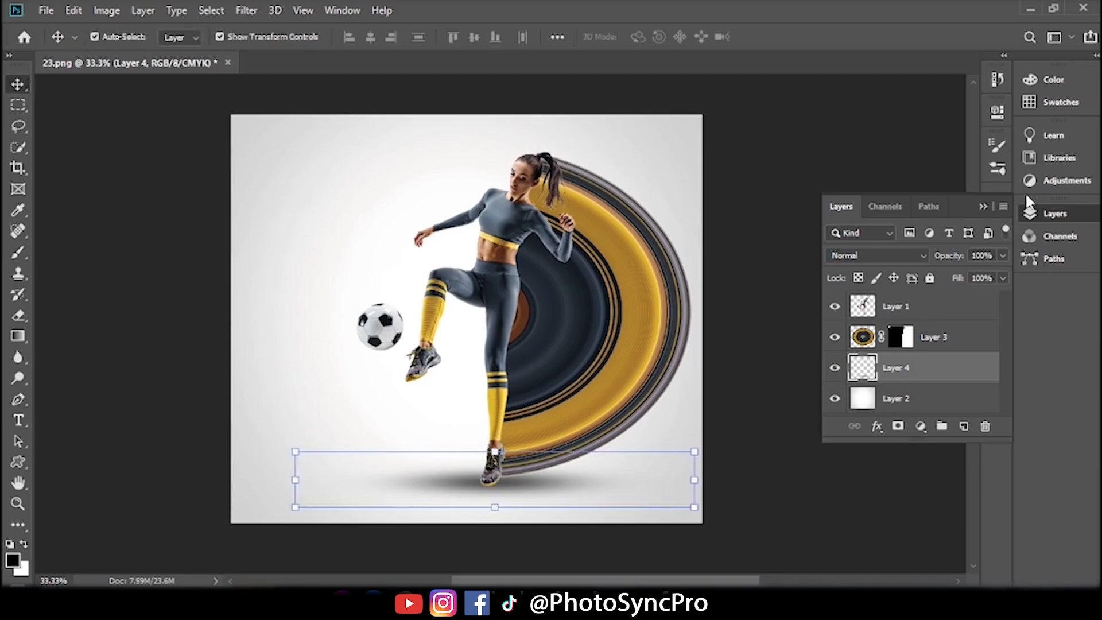
click(983, 206)
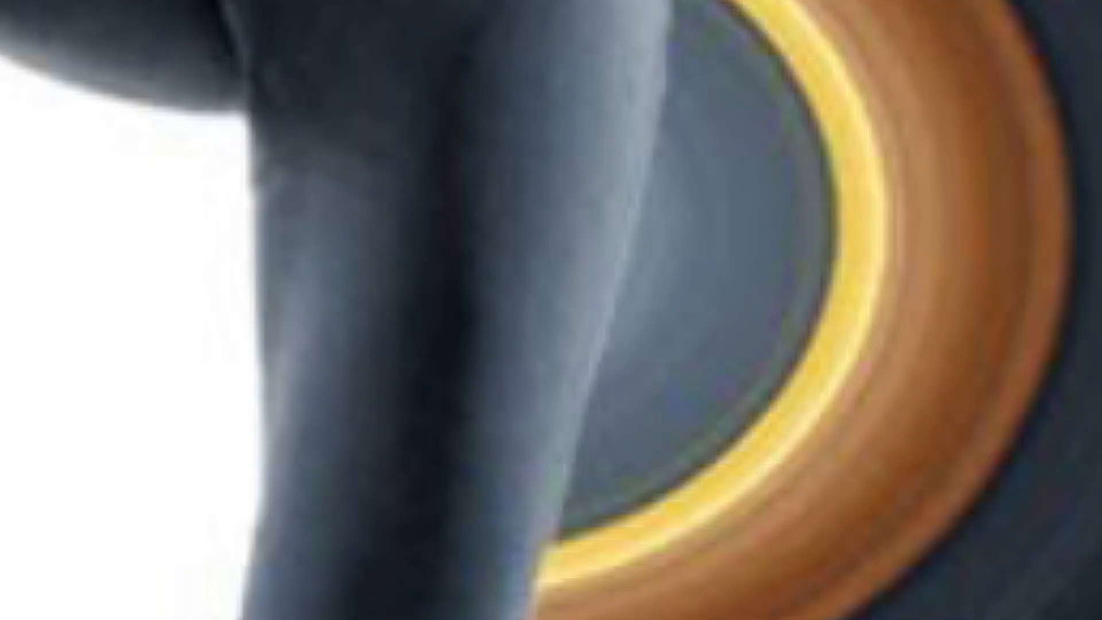